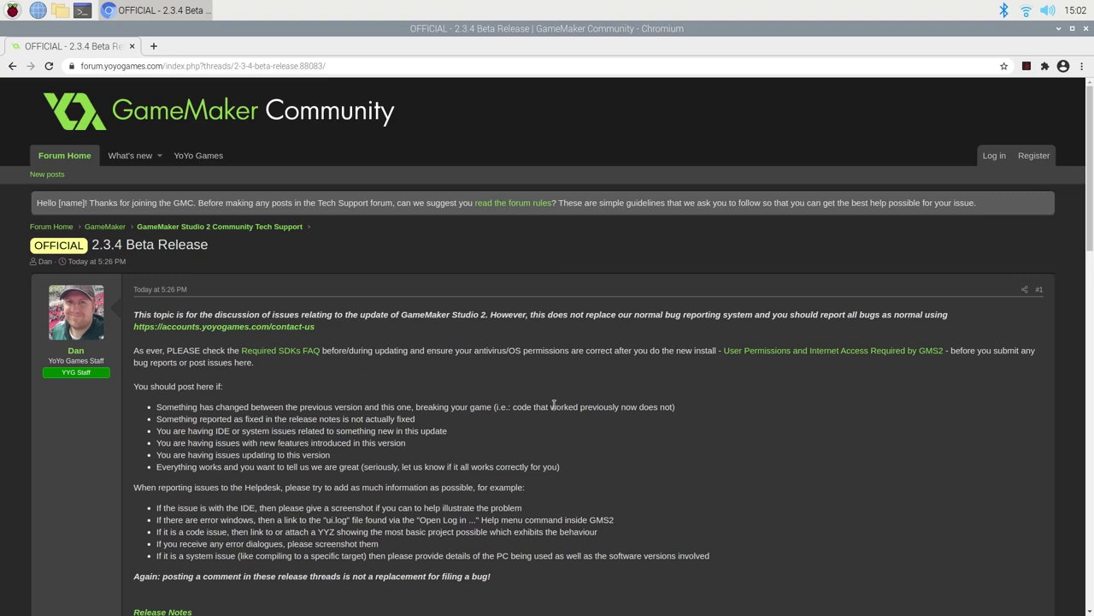
Open the thread's Release Notes in a new tab, skim them, and close that tab
scroll(554, 405, down, 3)
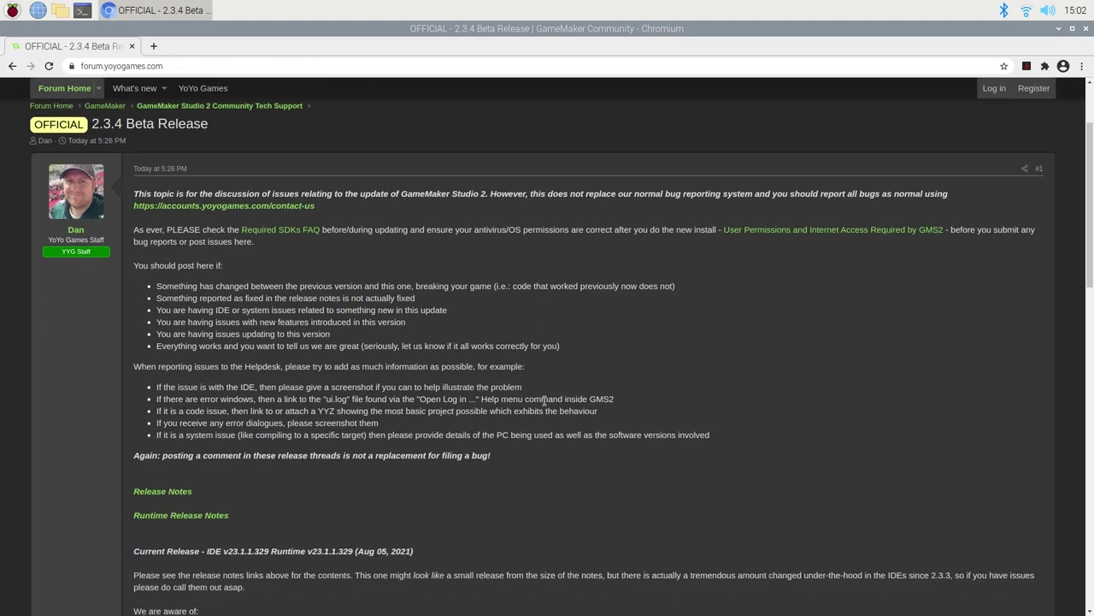
scroll(496, 308, down, 4)
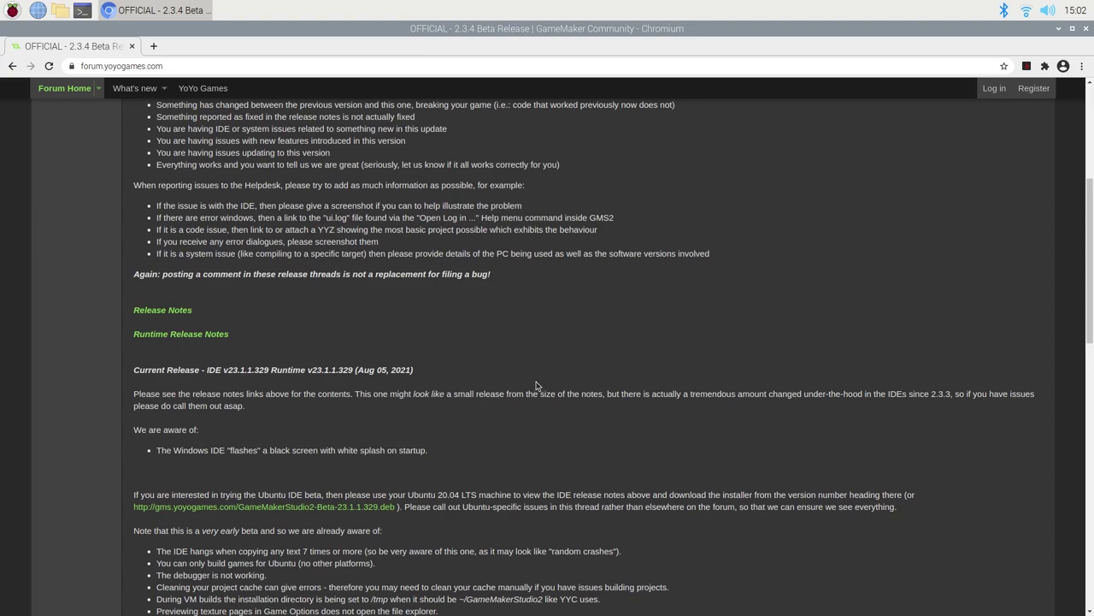
scroll(350, 464, down, 3)
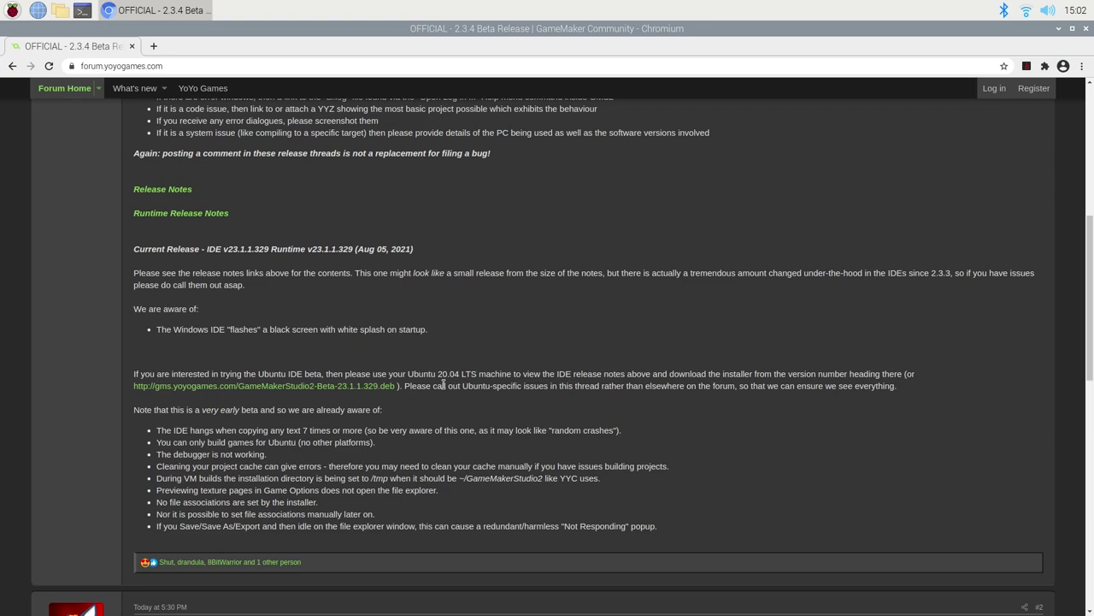
scroll(404, 312, up, 5)
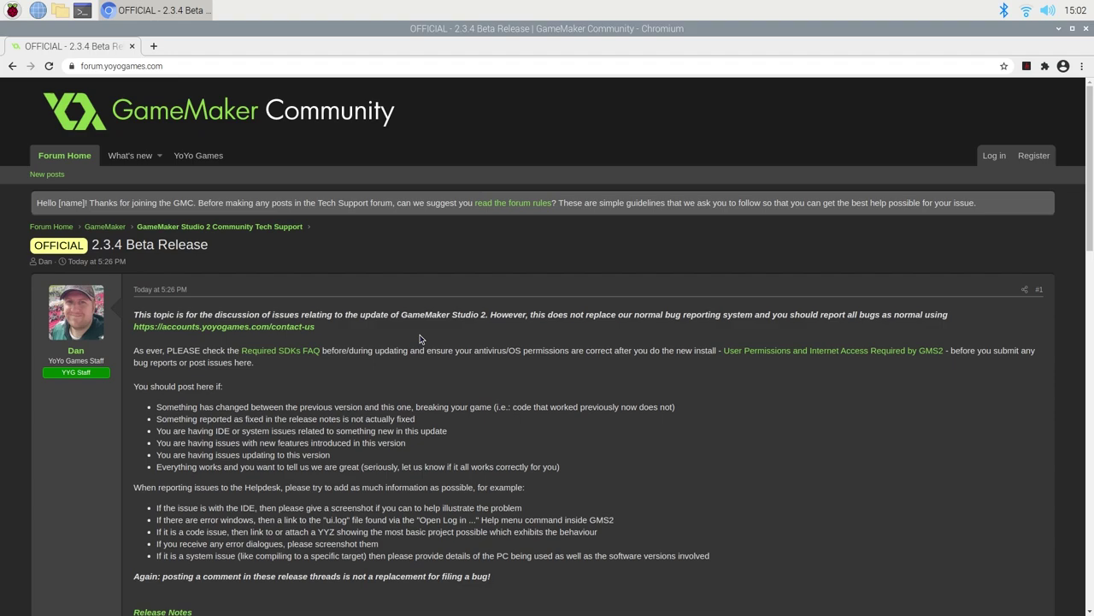
scroll(420, 339, down, 3)
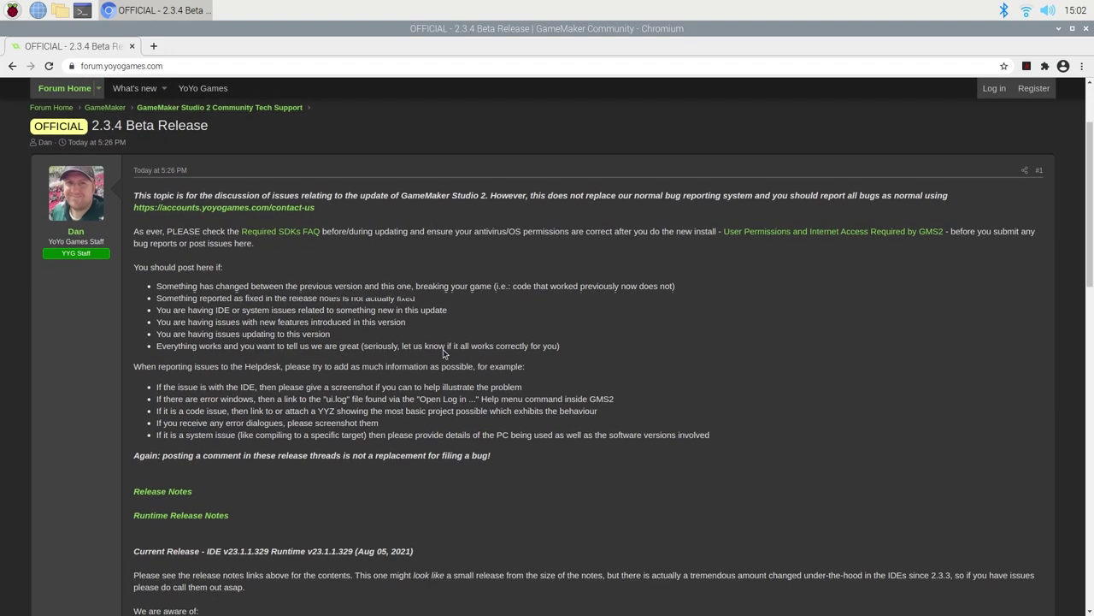
scroll(415, 343, up, 3)
scroll(410, 346, down, 4)
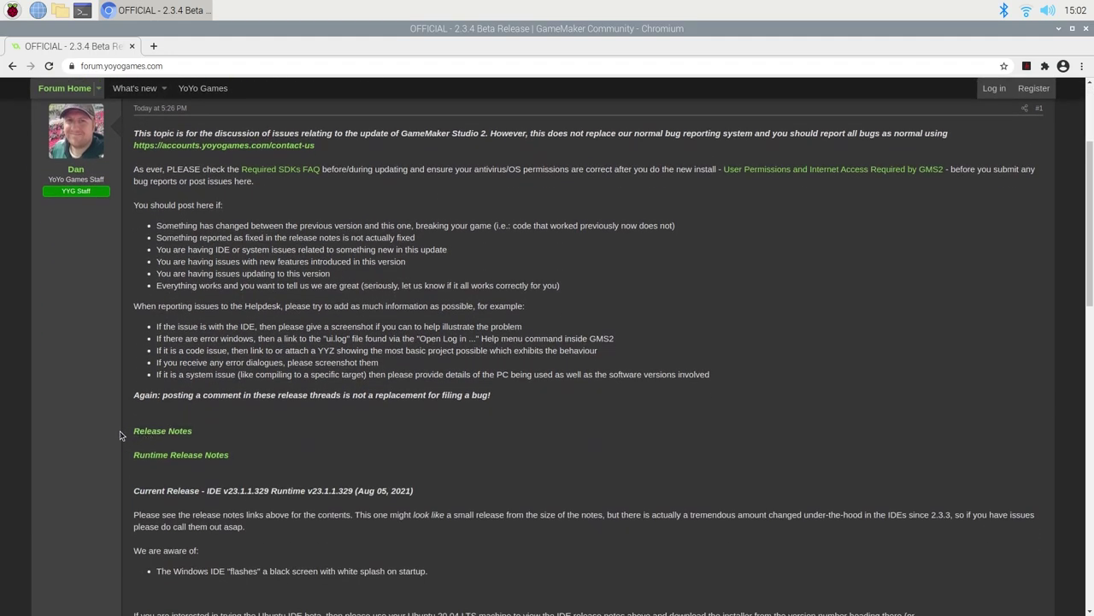
right_click(174, 434)
click(197, 448)
key(ctrl+Tab)
scroll(432, 270, down, 5)
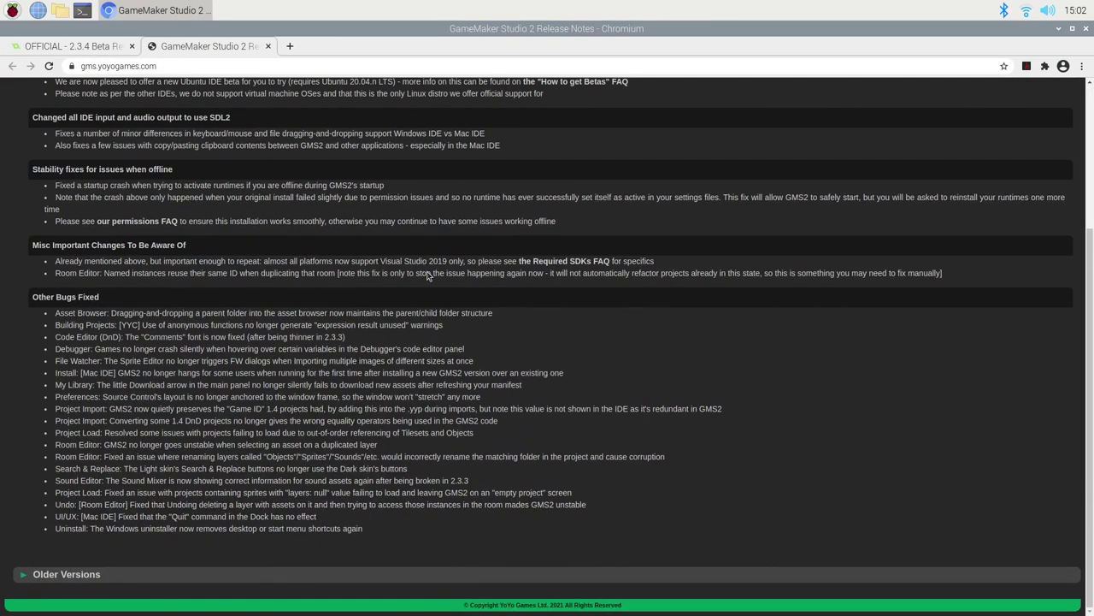
scroll(432, 272, up, 5)
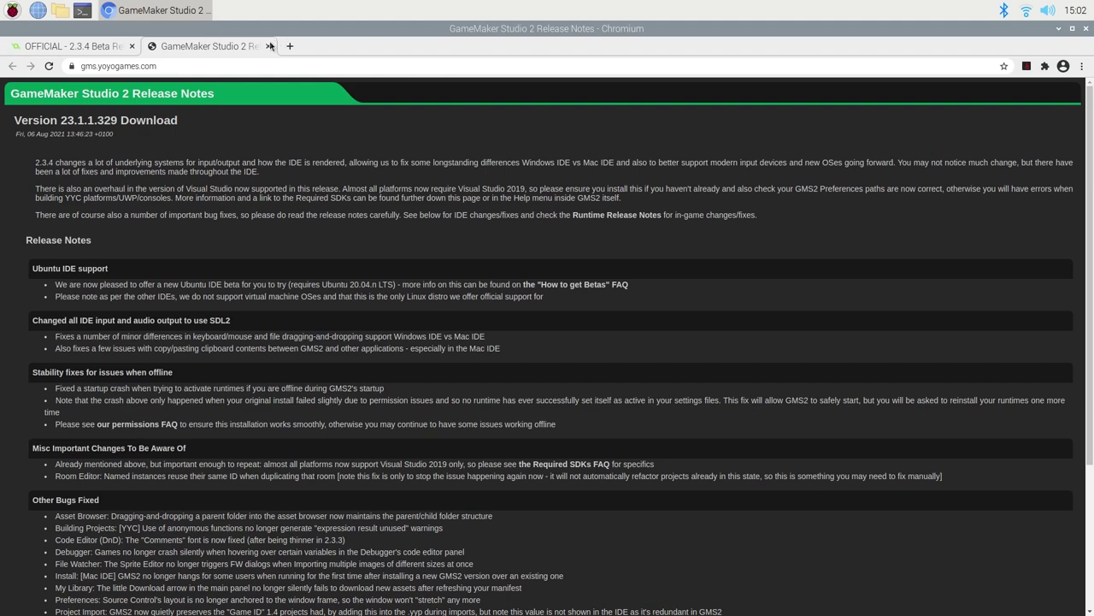
click(269, 46)
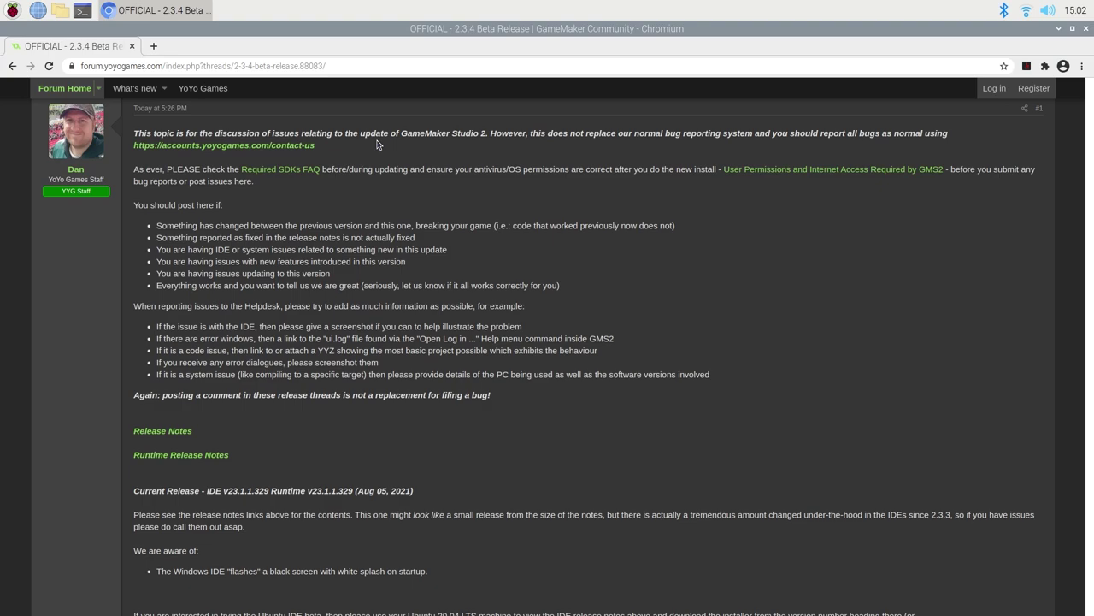
Reload the thread, find the Ubuntu beta paragraph, and right-click the GameMakerStudio2-Beta-23.1.1.329.deb link
scroll(358, 200, up, 3)
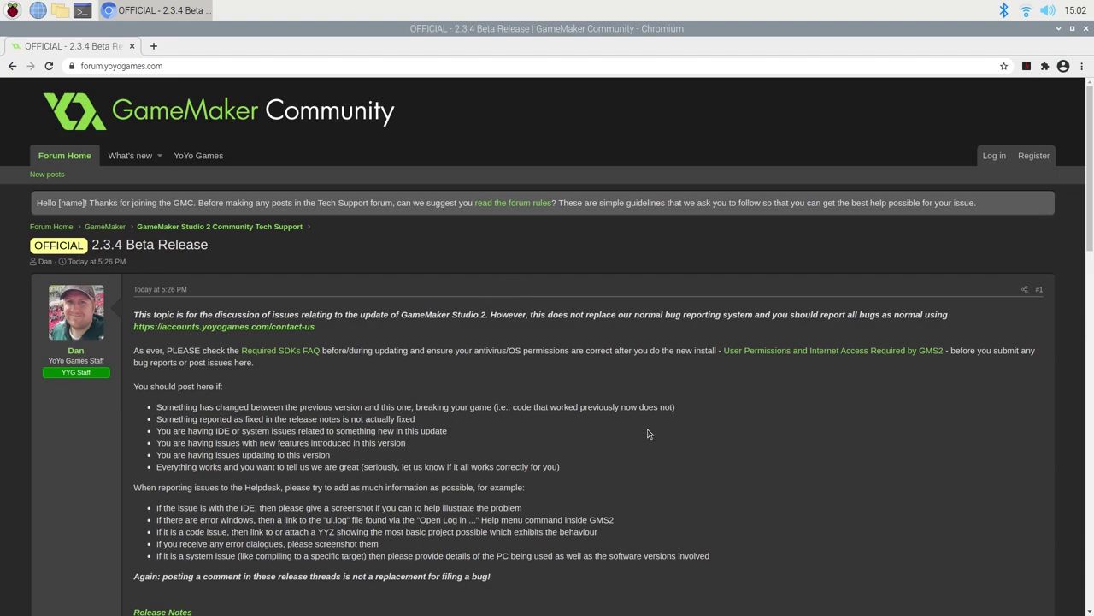
scroll(642, 403, down, 4)
scroll(642, 402, up, 3)
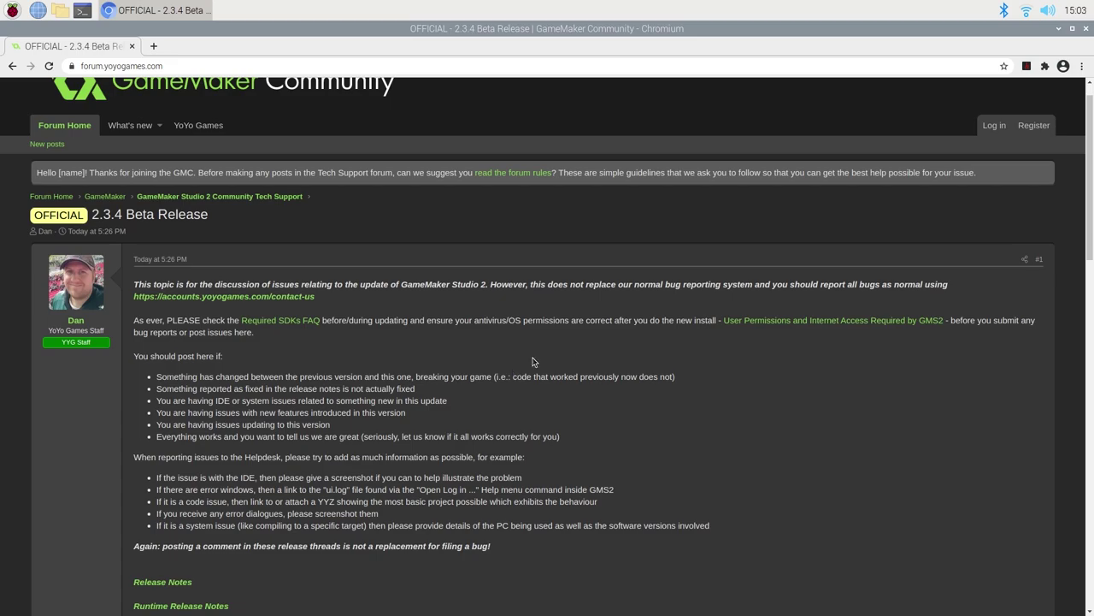
scroll(530, 355, down, 4)
scroll(565, 337, up, 5)
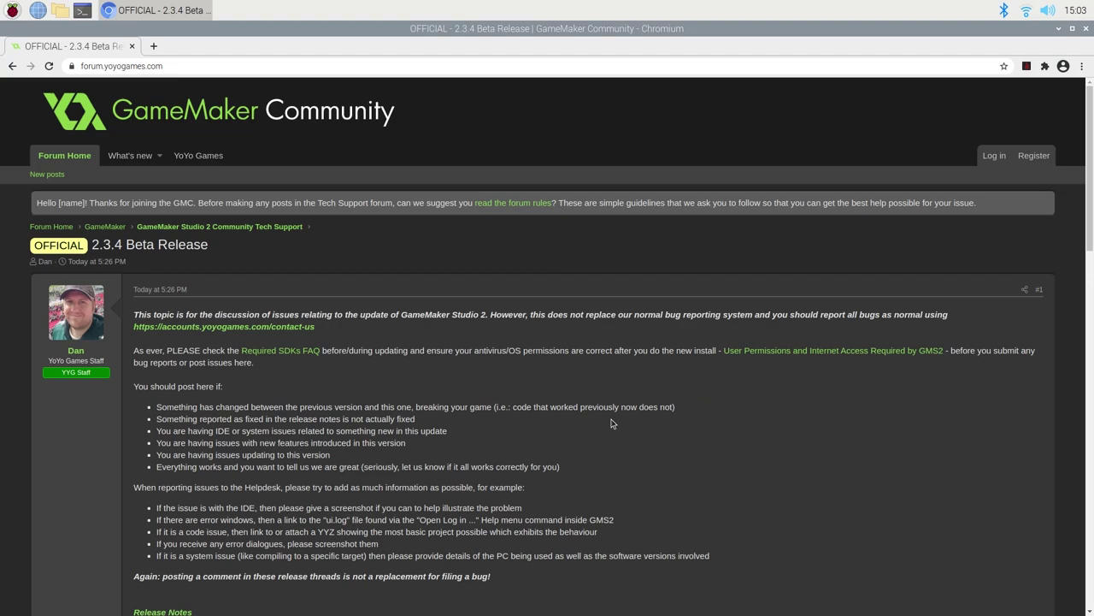
scroll(495, 419, down, 3)
scroll(496, 423, up, 3)
scroll(495, 419, down, 3)
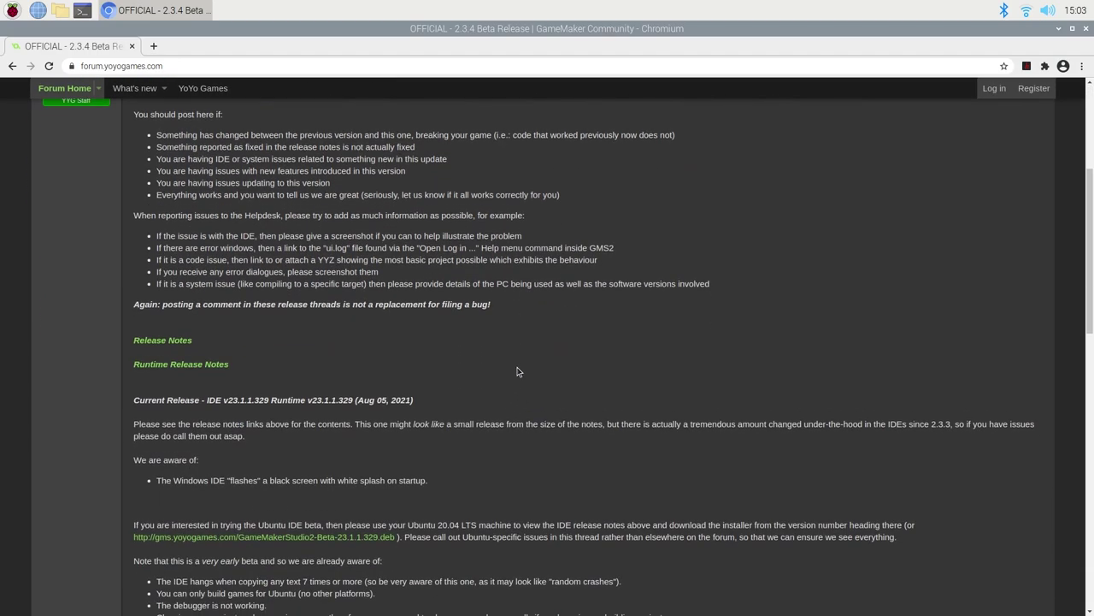
scroll(517, 371, down, 3)
scroll(441, 384, up, 6)
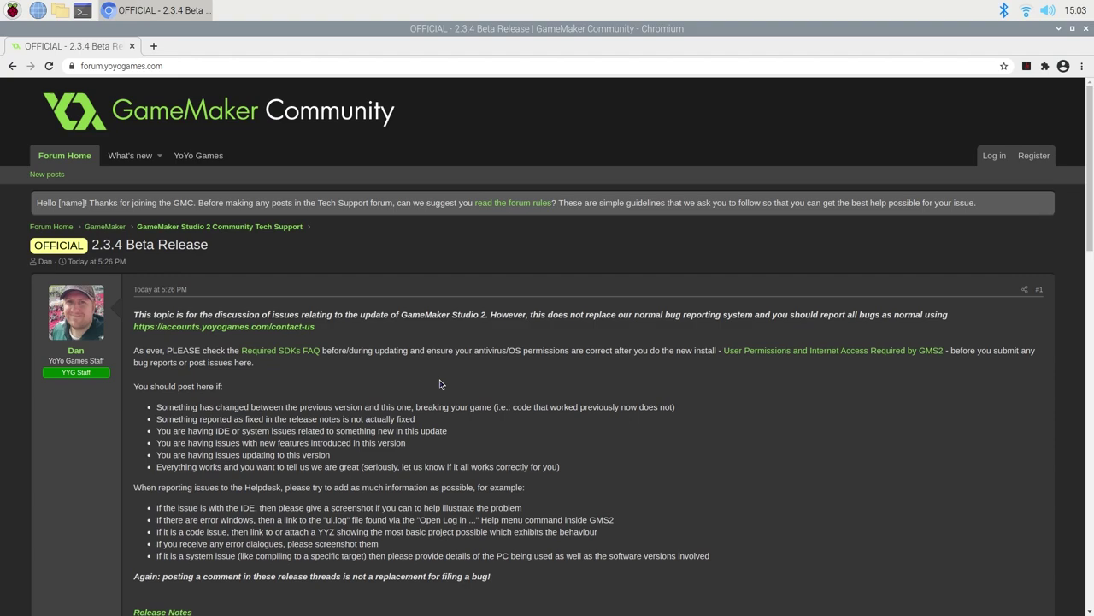
scroll(440, 384, down, 3)
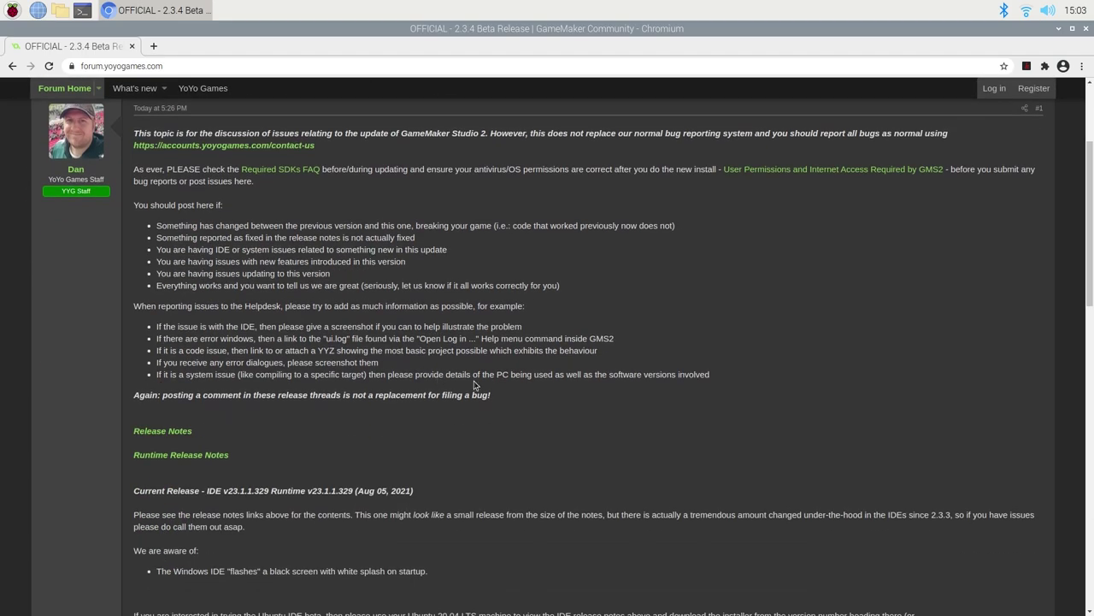
scroll(474, 380, up, 3)
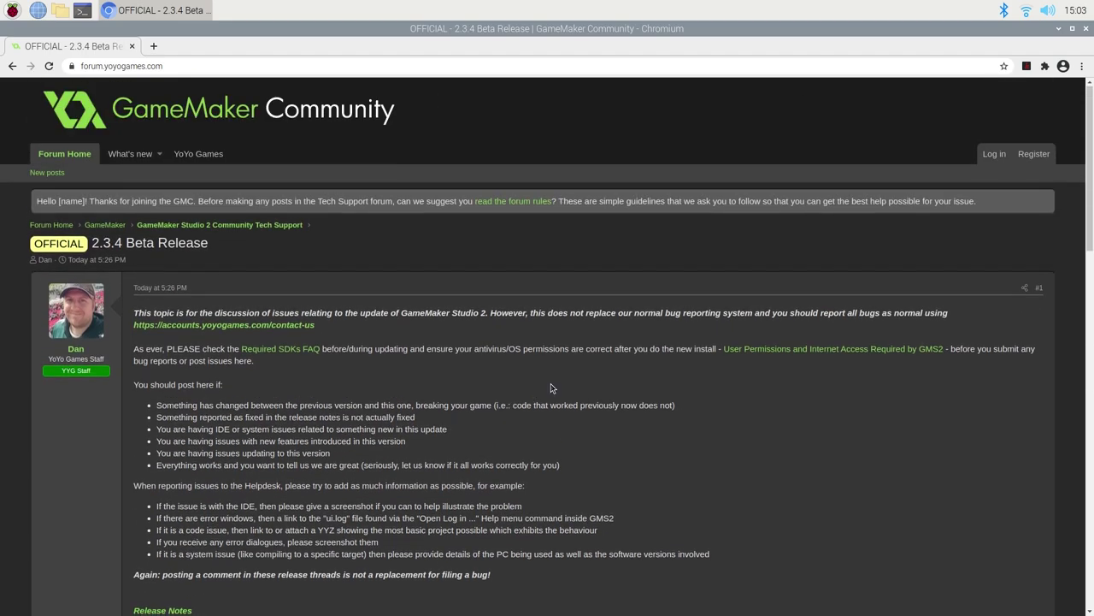
scroll(533, 395, down, 3)
scroll(630, 342, up, 3)
scroll(541, 361, down, 3)
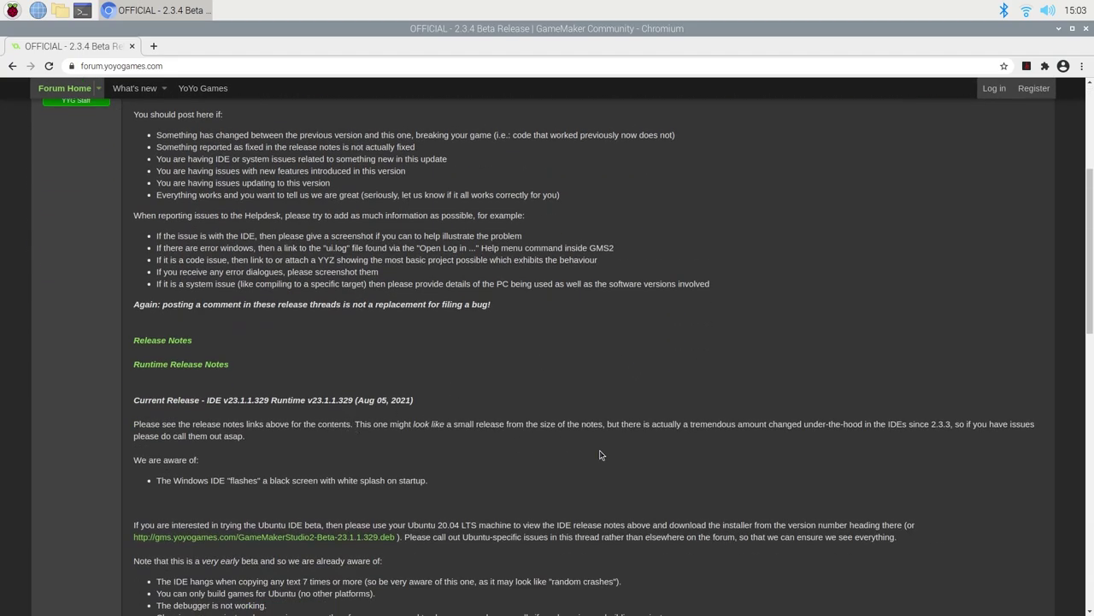
scroll(513, 352, down, 2)
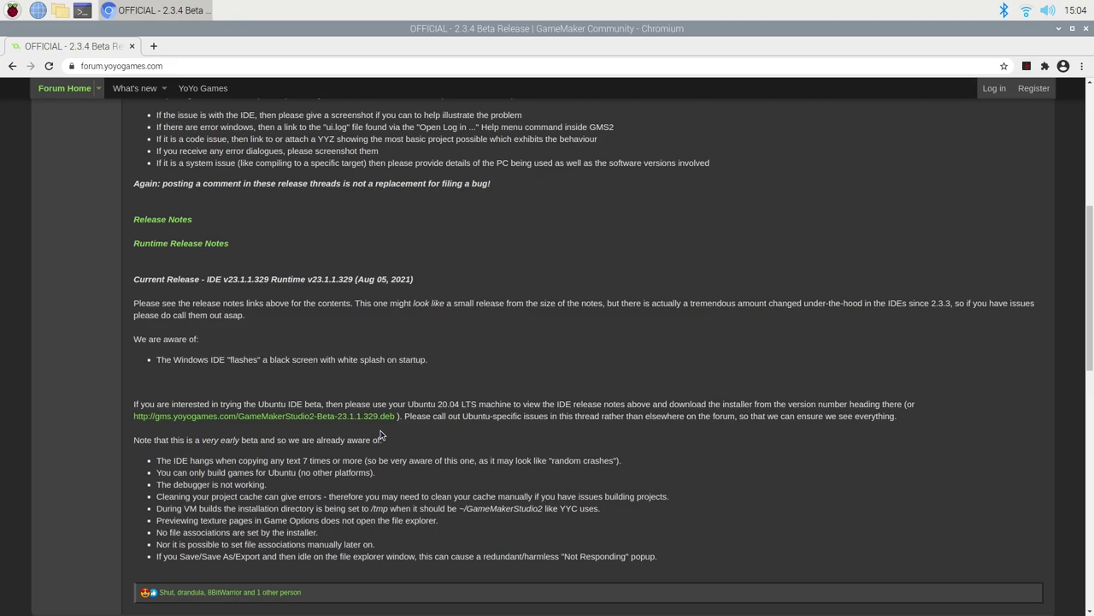
key(F5)
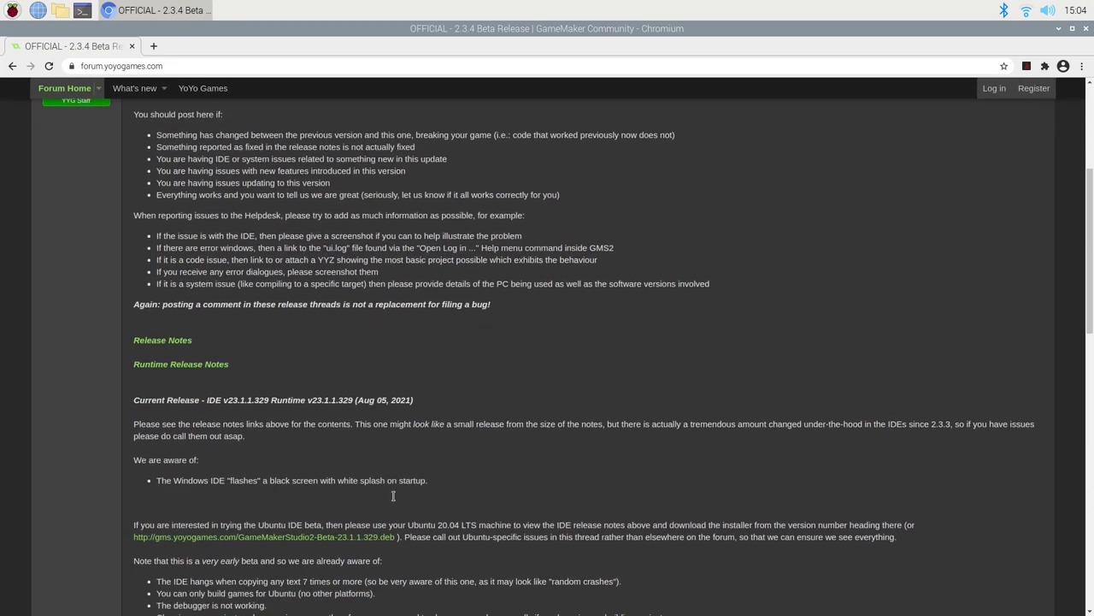
scroll(293, 419, down, 2)
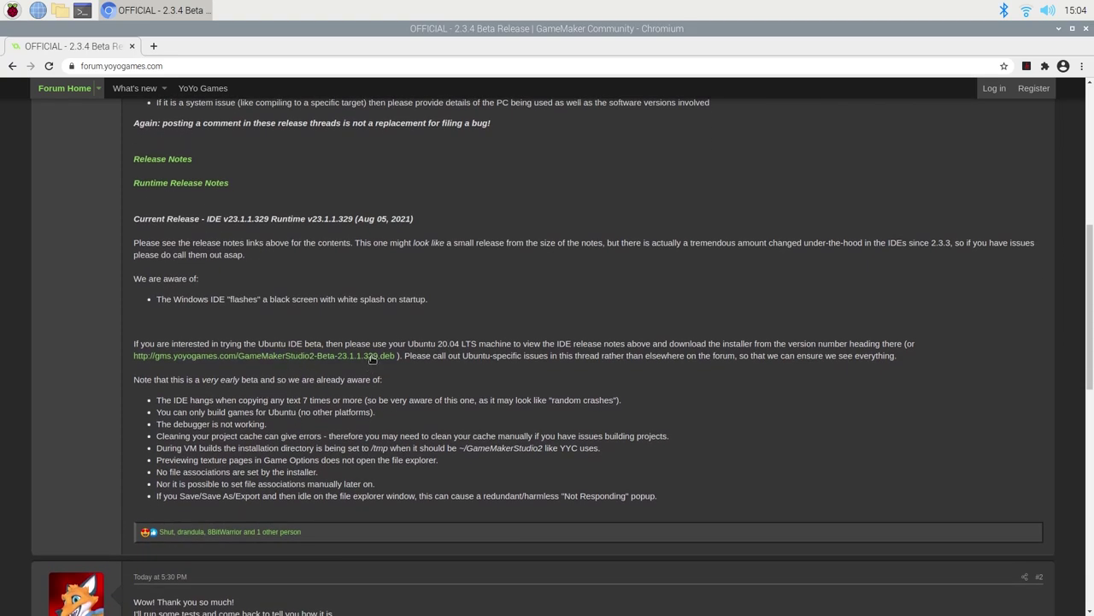
right_click(261, 358)
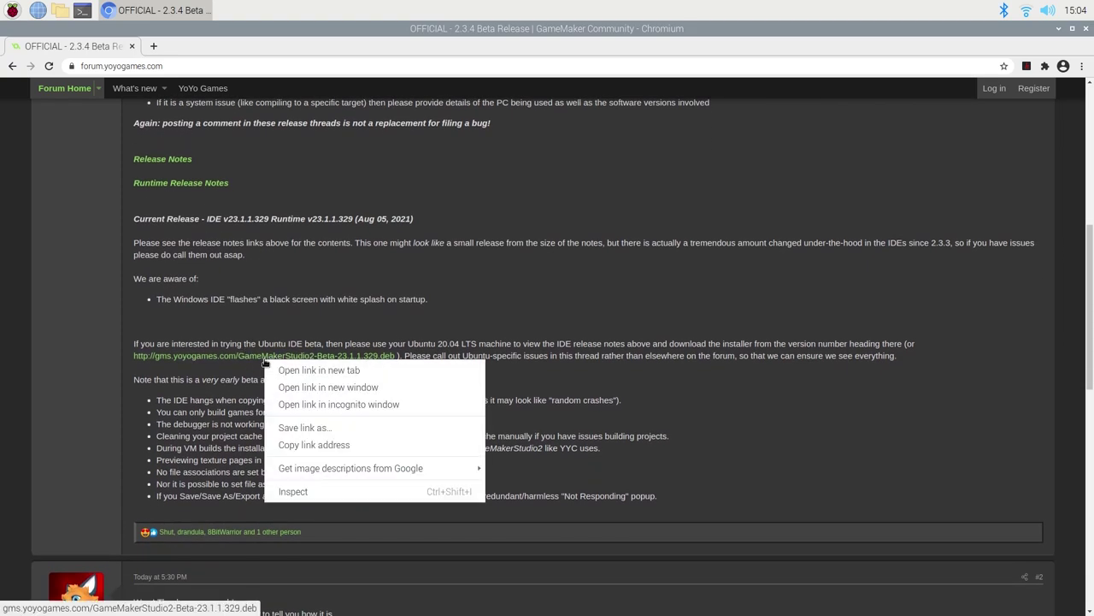
Download GameMakerStudio2-Beta-23.1.1.329.deb, keeping the file despite the browser's warning
click(330, 370)
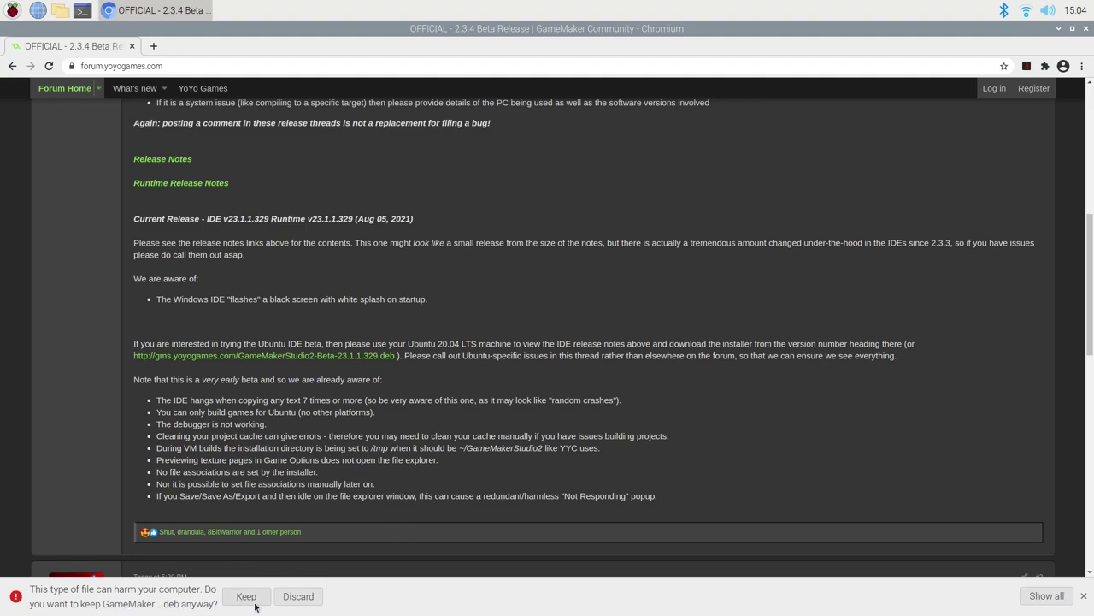
click(247, 597)
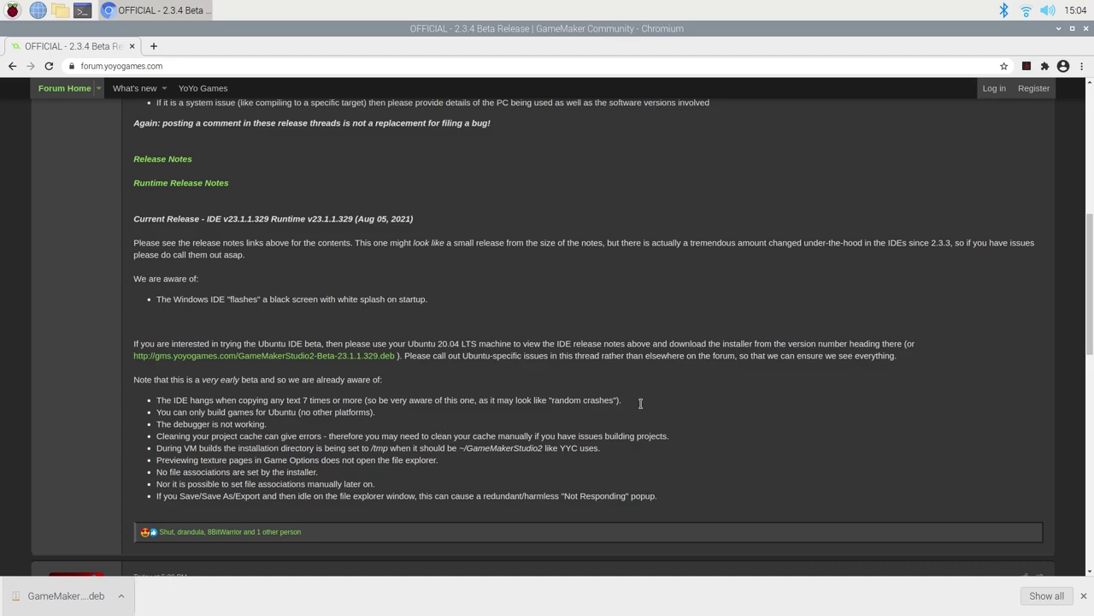
scroll(641, 403, up, 4)
scroll(486, 422, down, 15)
scroll(489, 424, up, 13)
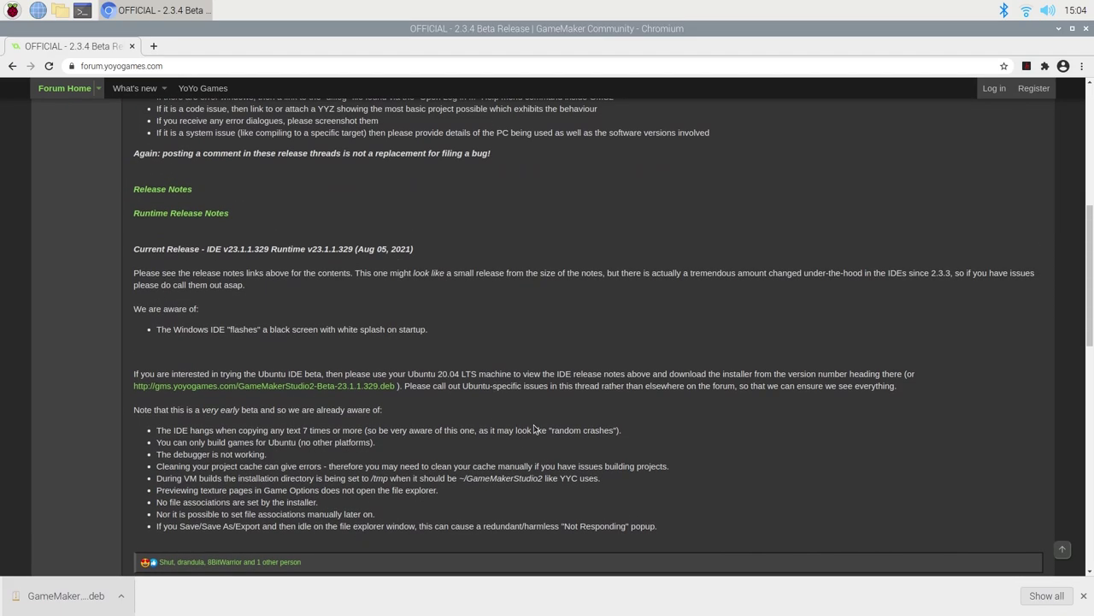
scroll(534, 424, down, 1)
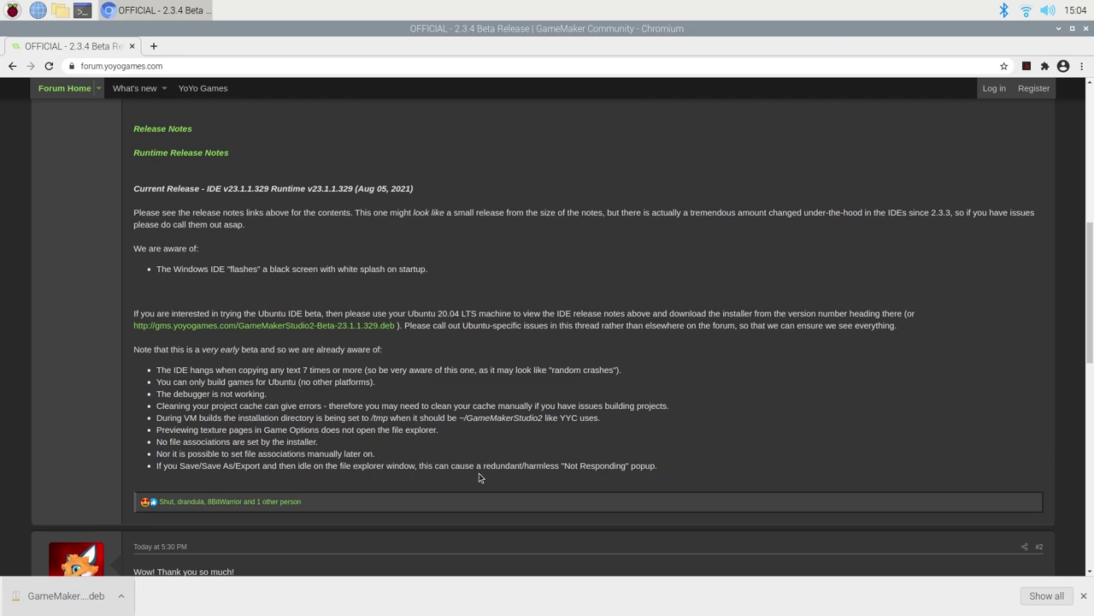
Open the downloaded .deb, then cancel the install prompt and return to the thread
click(68, 598)
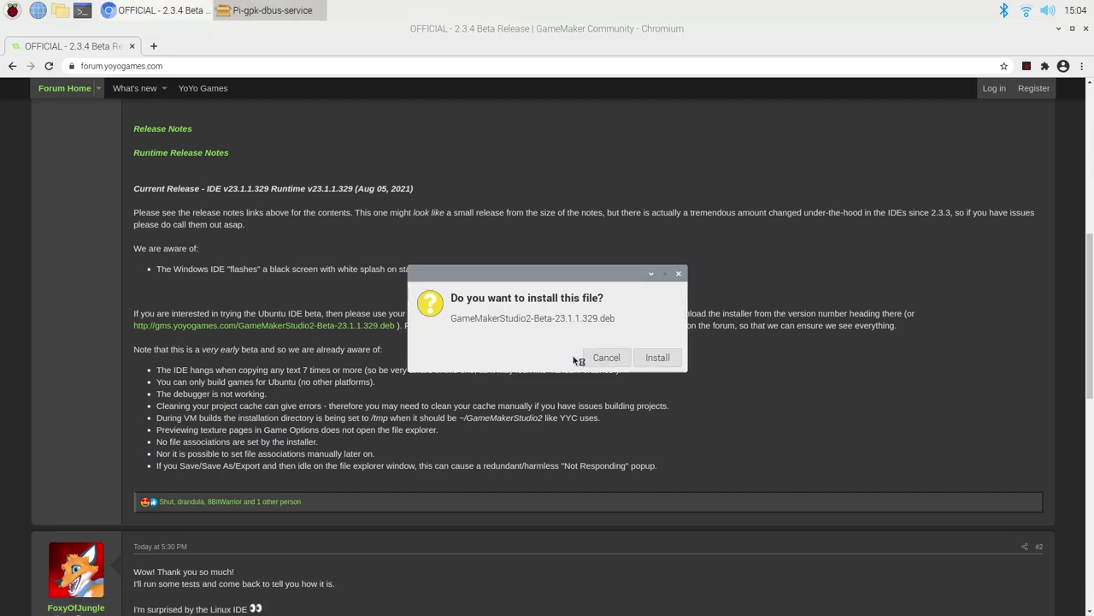
click(620, 354)
scroll(513, 342, up, 5)
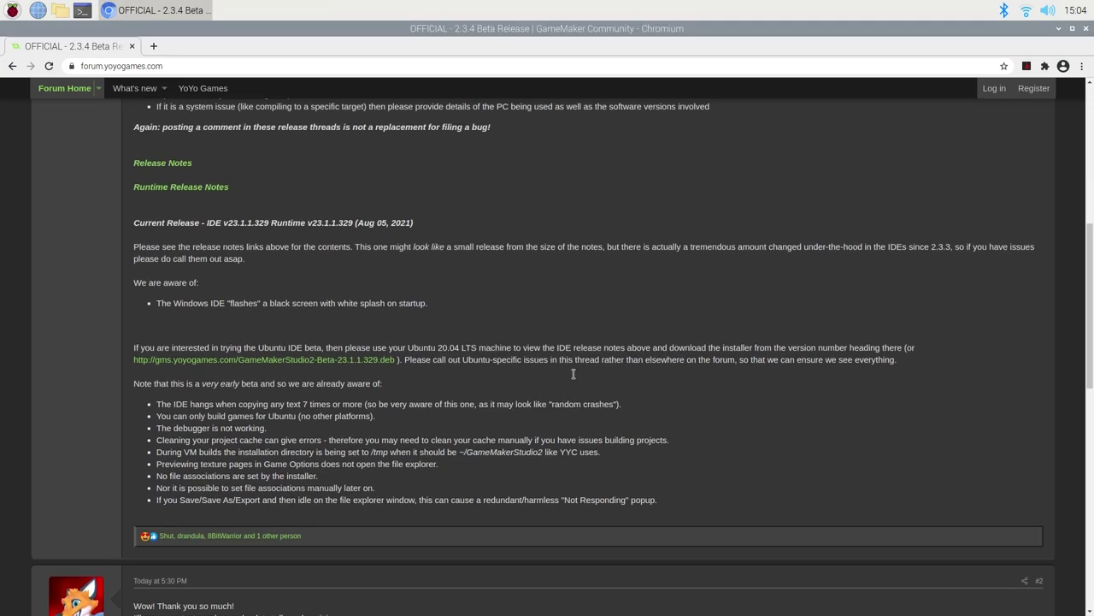
Search 'gms2 required sdk' in a new tab and open the GMS2 Required SDKs article
key(ctrl+t)
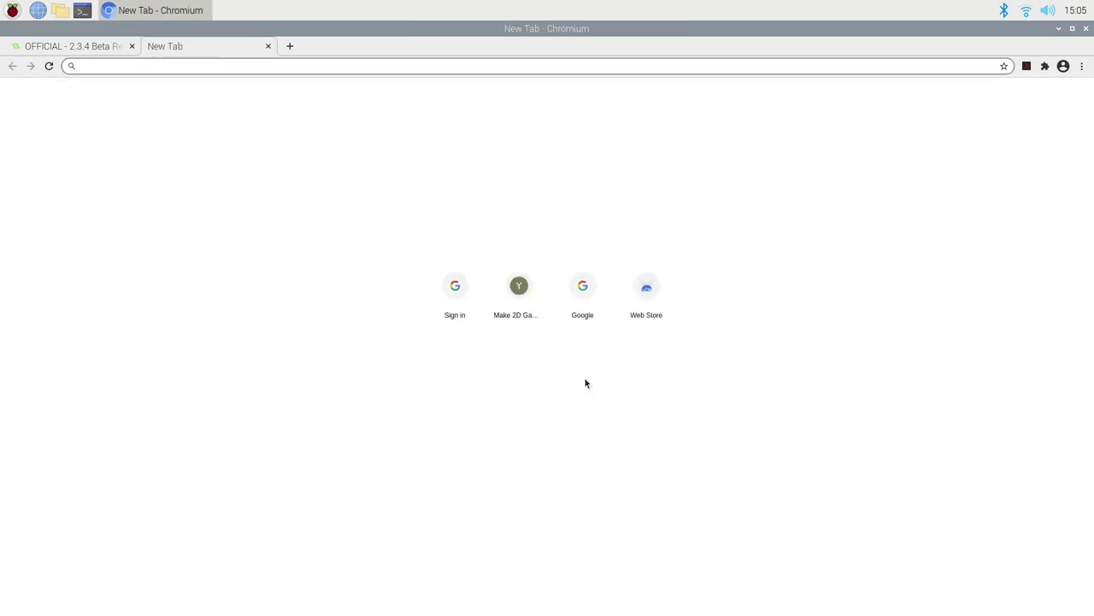
text(gms2 r)
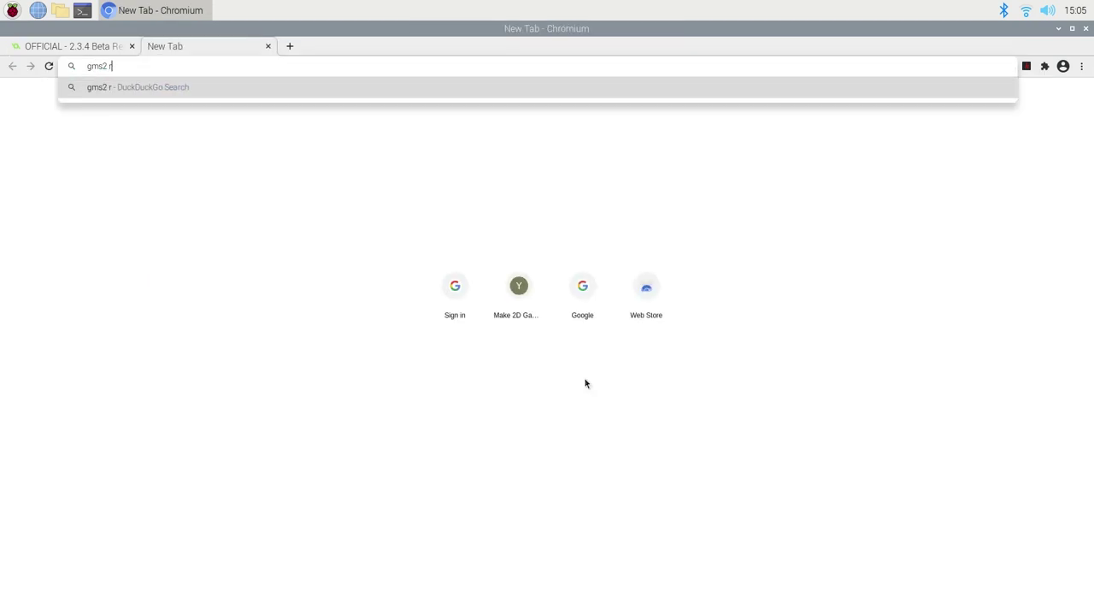
text(equired sdk)
key(Return)
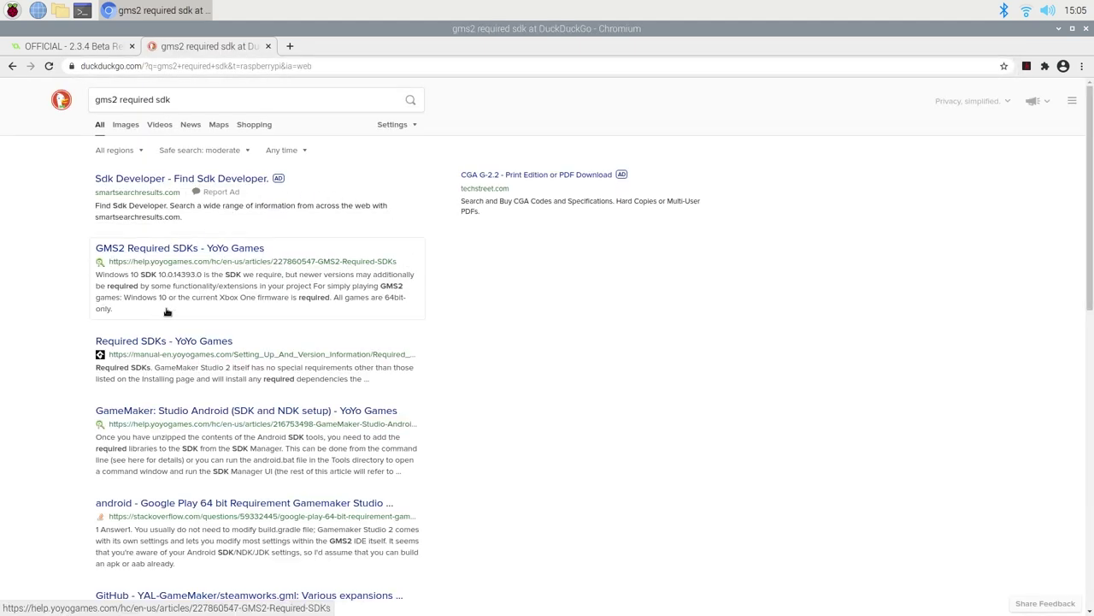
click(191, 248)
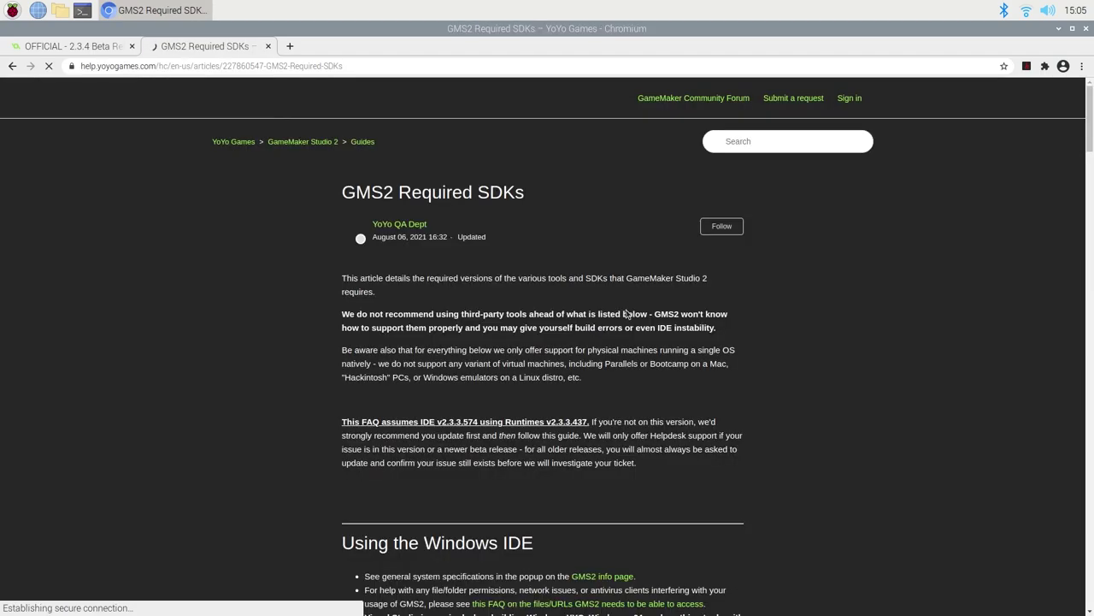
scroll(608, 310, down, 5)
scroll(609, 308, down, 15)
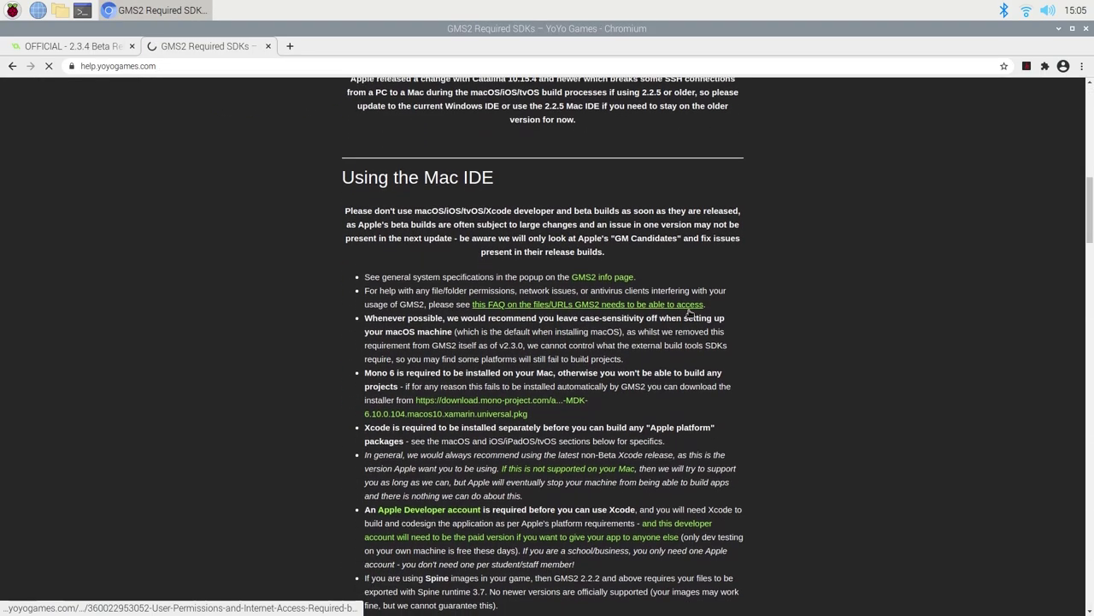
scroll(804, 293, down, 1)
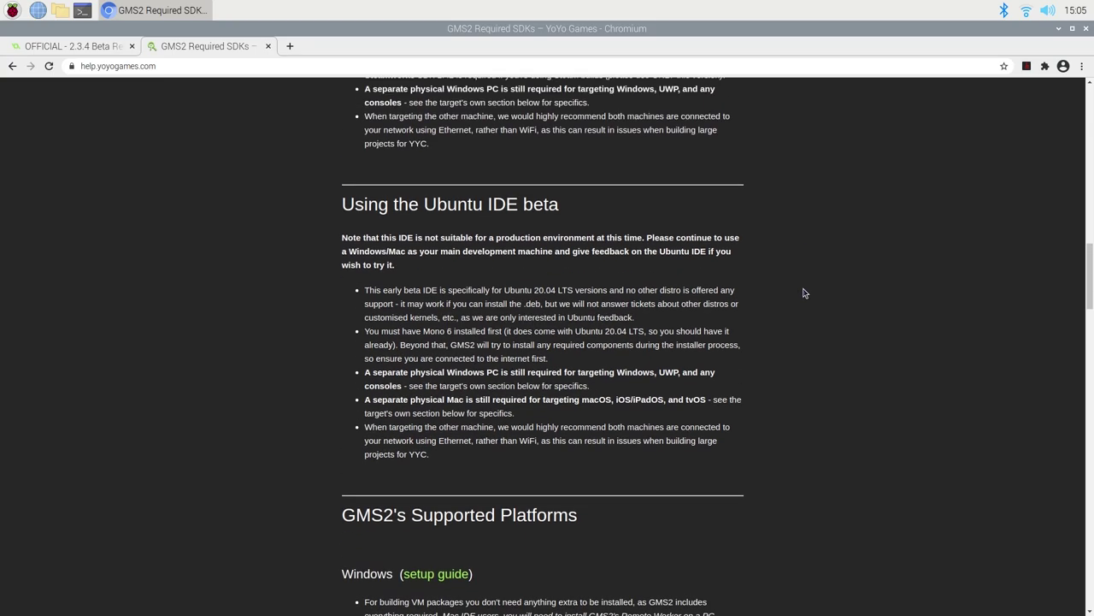
Compare the article's Ubuntu IDE beta section with the forum thread, then open a terminal
click(69, 48)
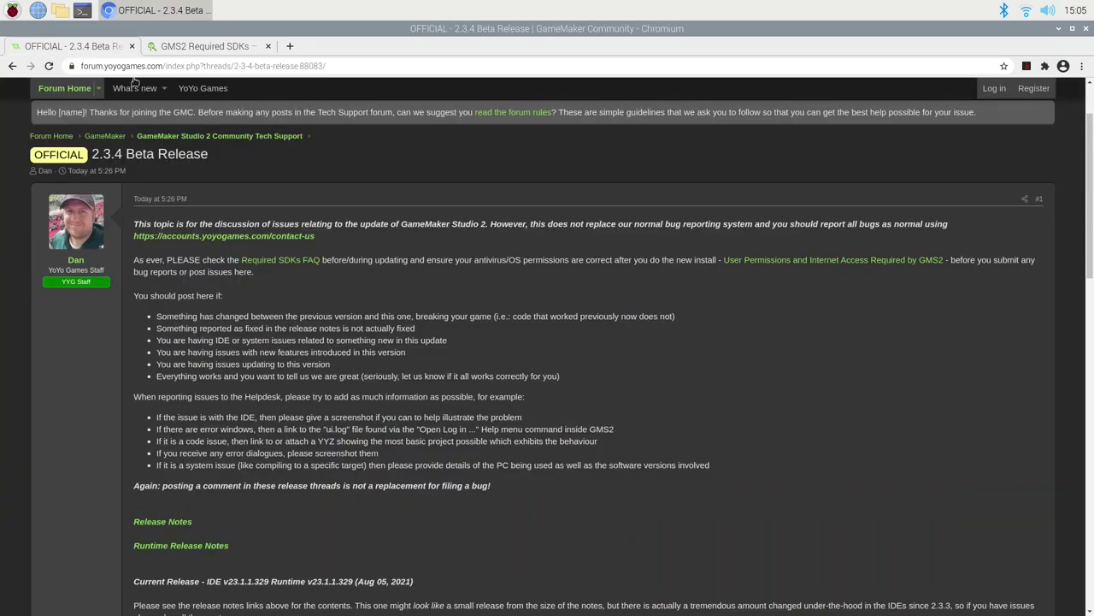
click(180, 46)
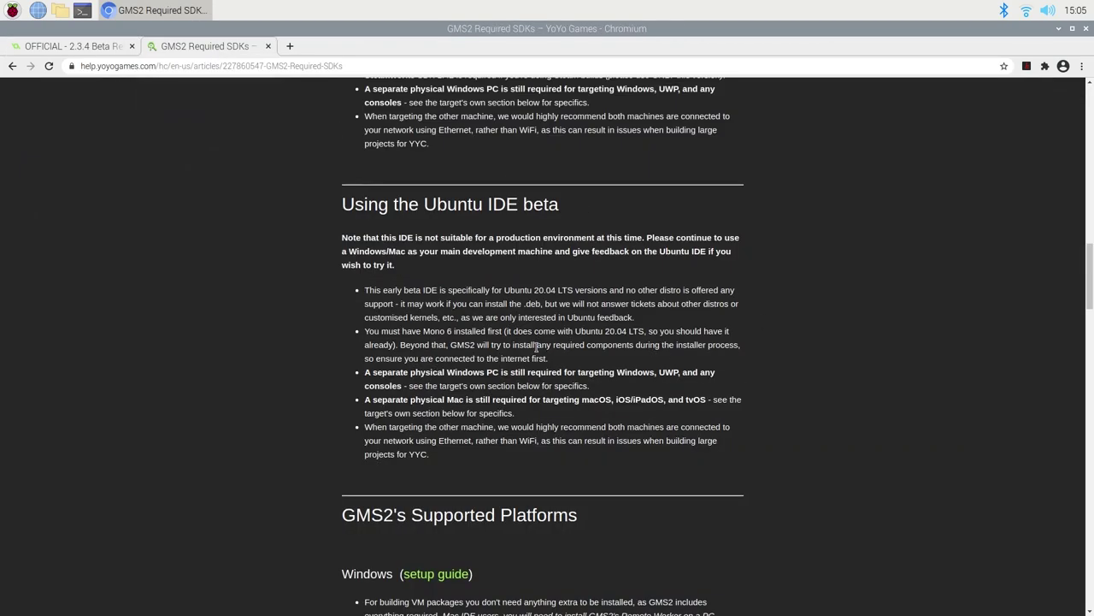
scroll(671, 235, up, 10)
scroll(650, 287, down, 10)
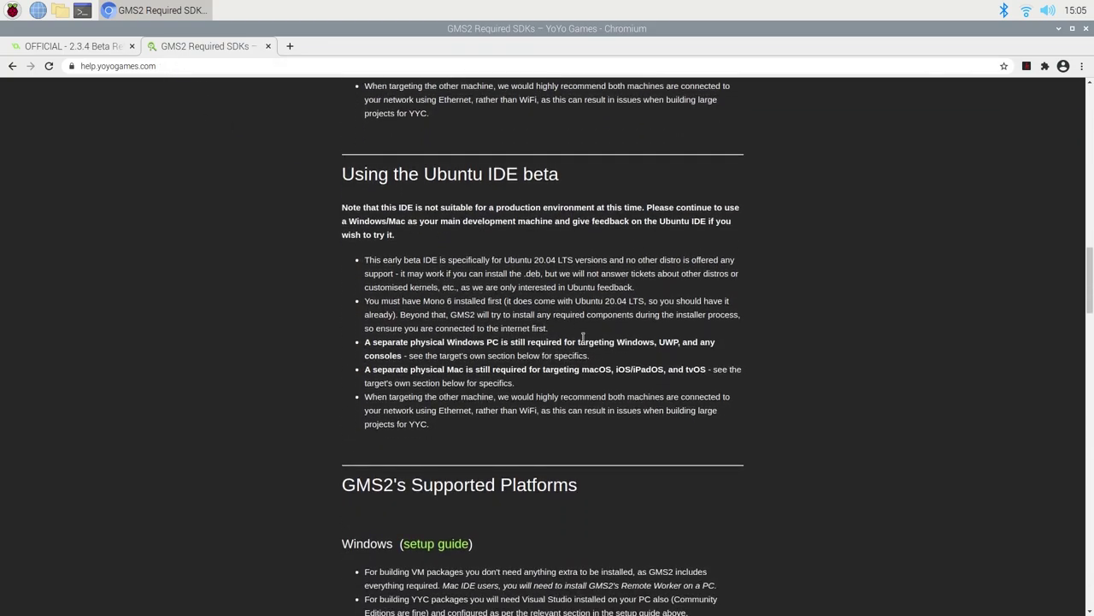
click(80, 9)
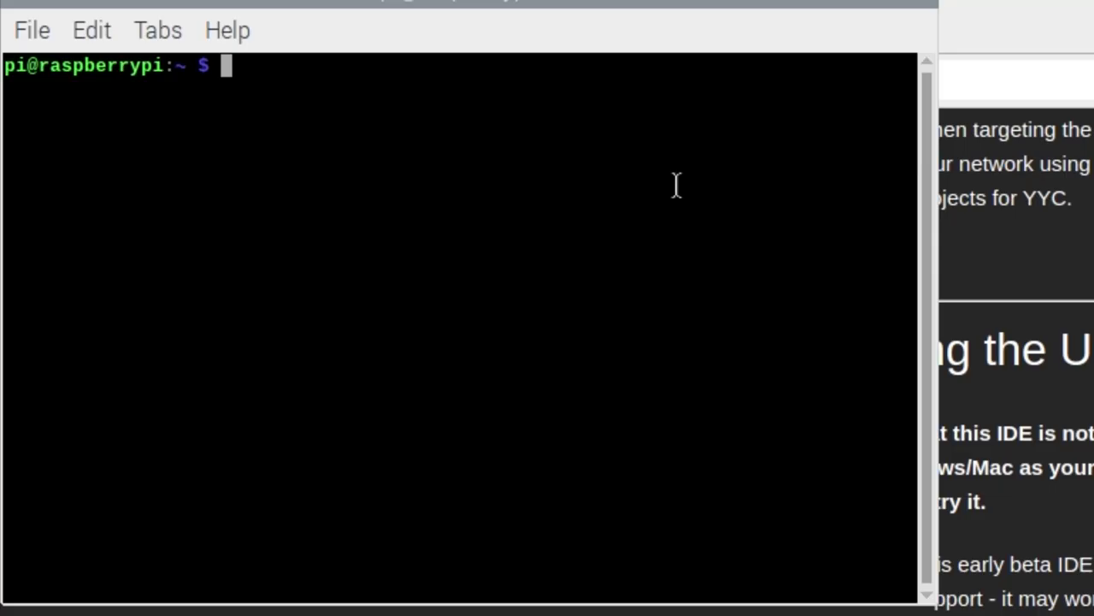
Run 'mono --version', which reports mono is not found, and start typing 'sudo apt update'
text(mono --)
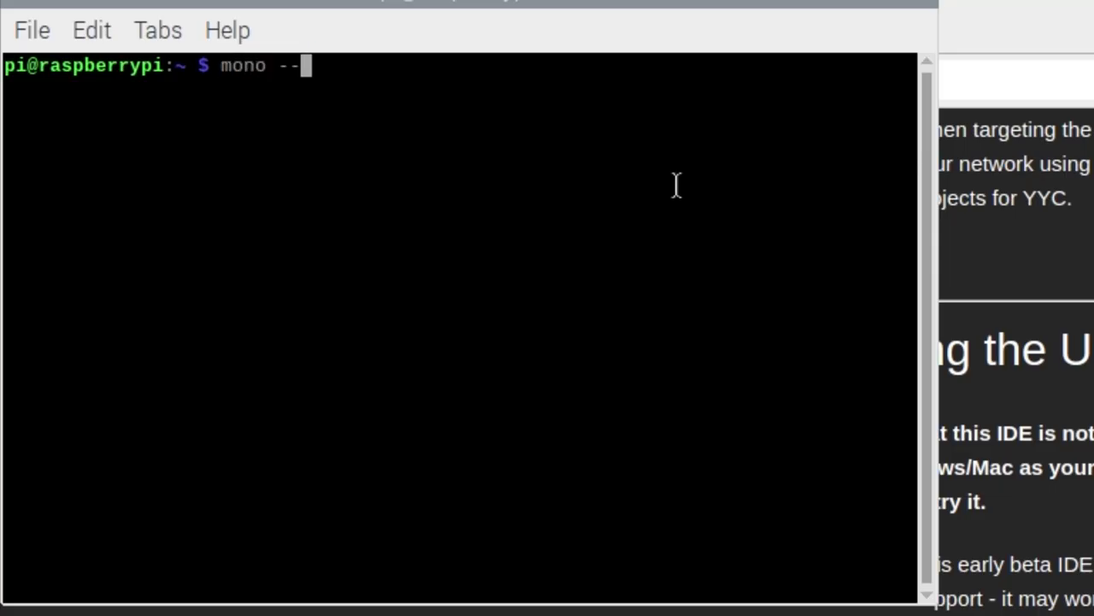
text(version)
key(Return)
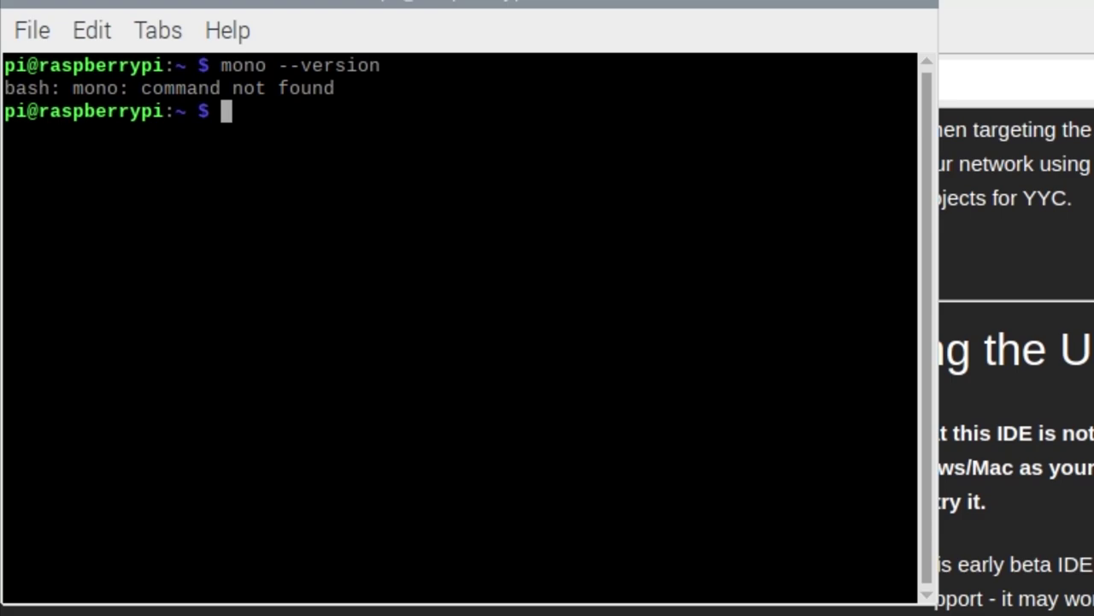
text(sudo )
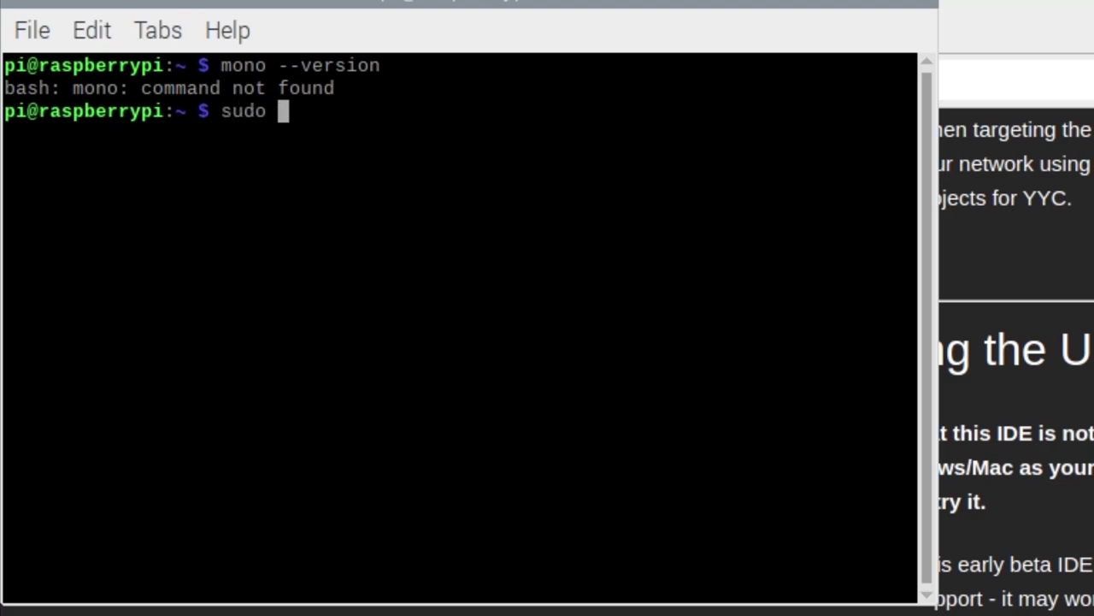
text(apt update)
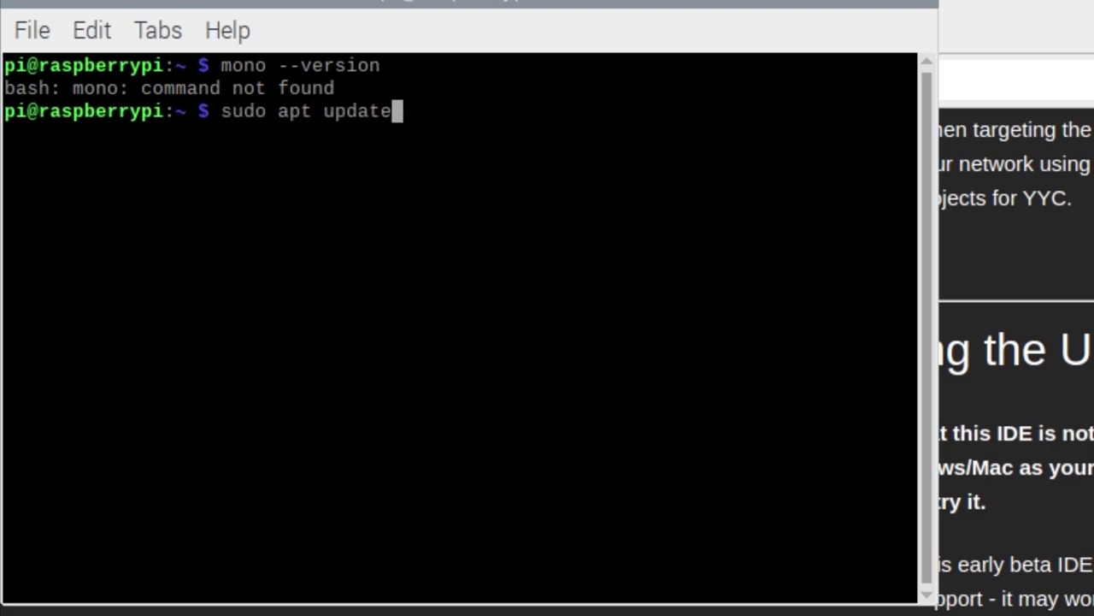
Update packages, install mono-complete answering y, and confirm mono --version shows 5.18.0.240
key(Return)
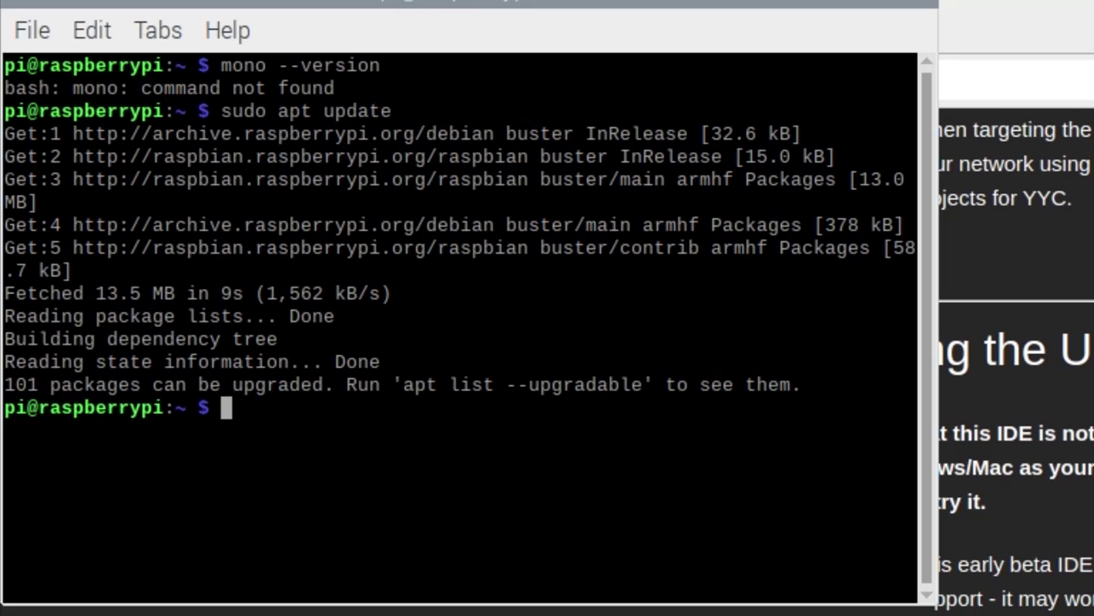
text(sudo apt i)
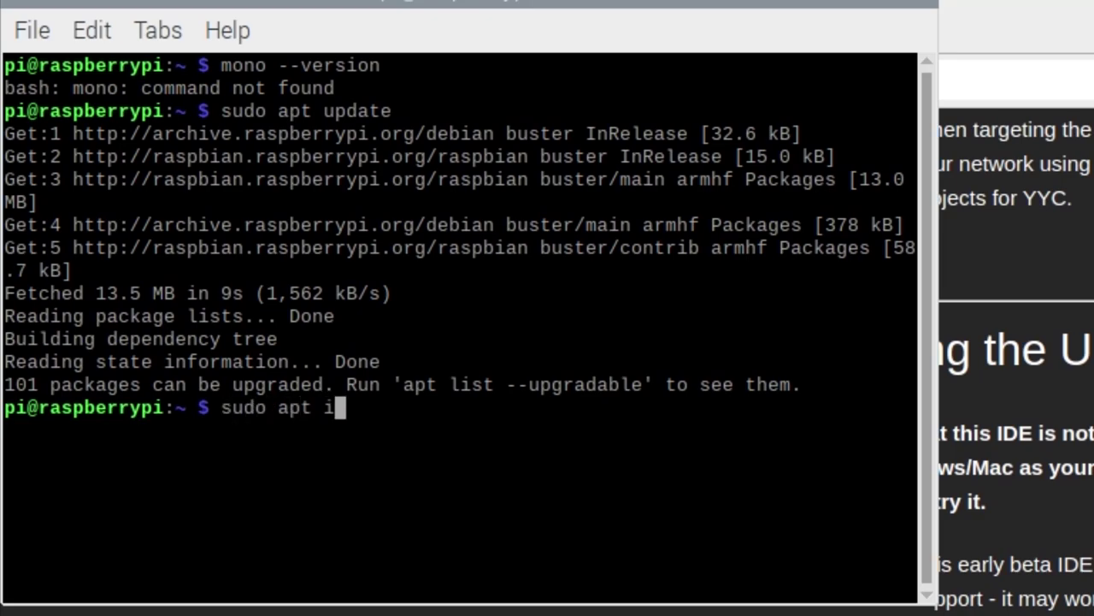
text(nstall mono)
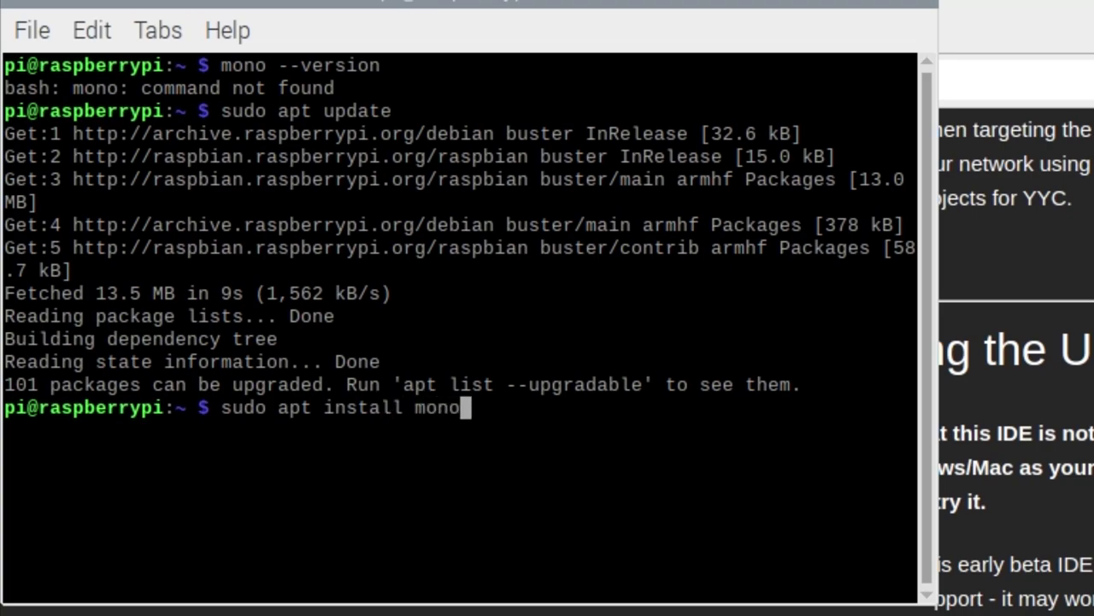
text(-complete)
key(Return)
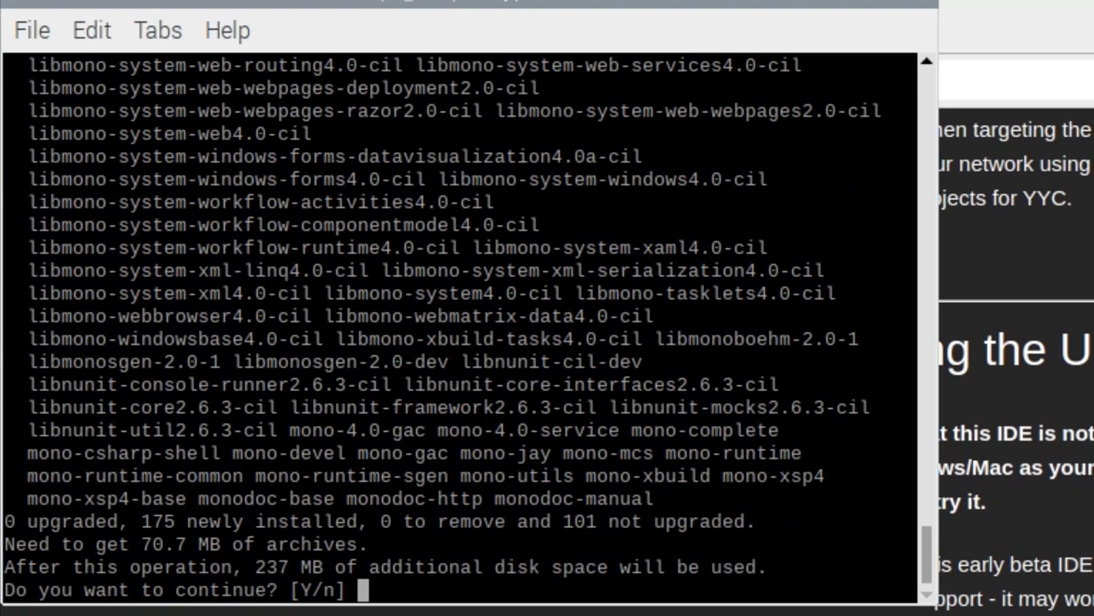
text(y)
key(Return)
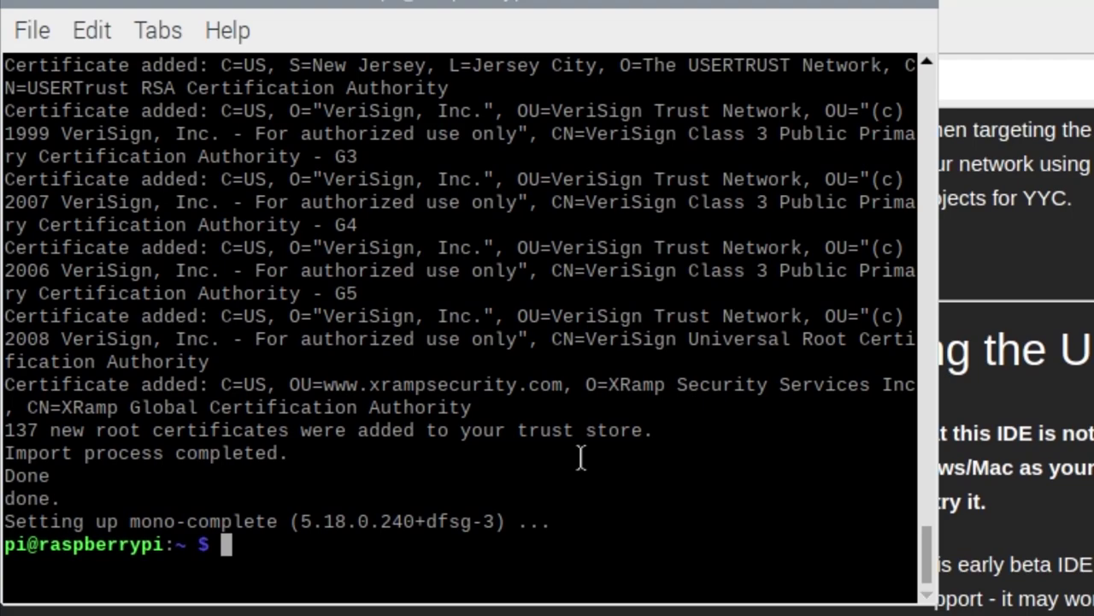
key(Up)
key(Up)
key(Return)
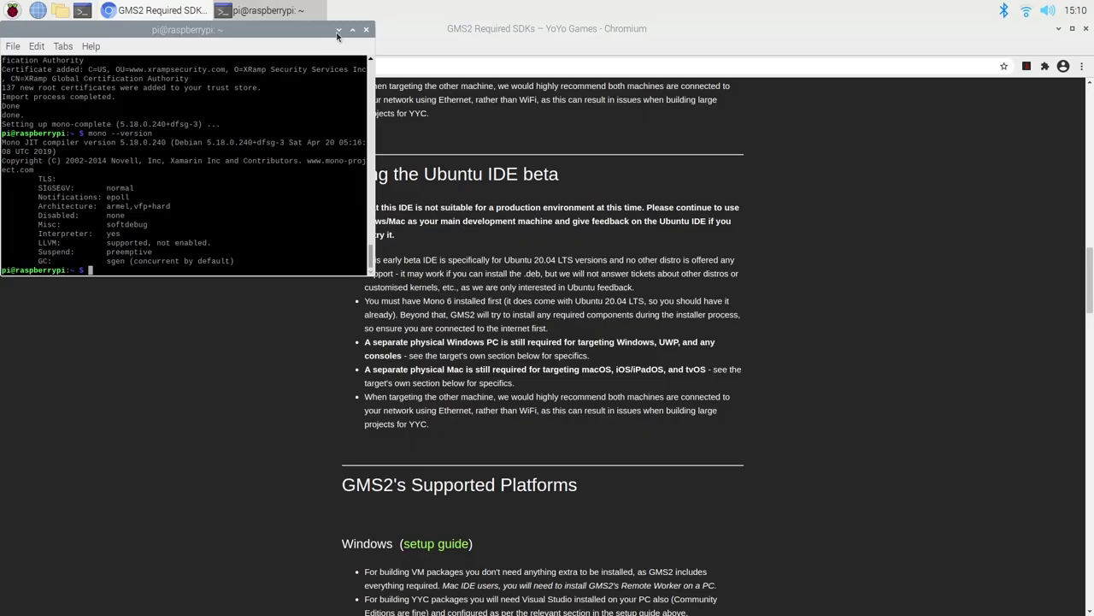
Return to Chromium's 'OFFICIAL - 2.3.4 Beta Release' tab, then open /home/pi in the file manager
click(965, 109)
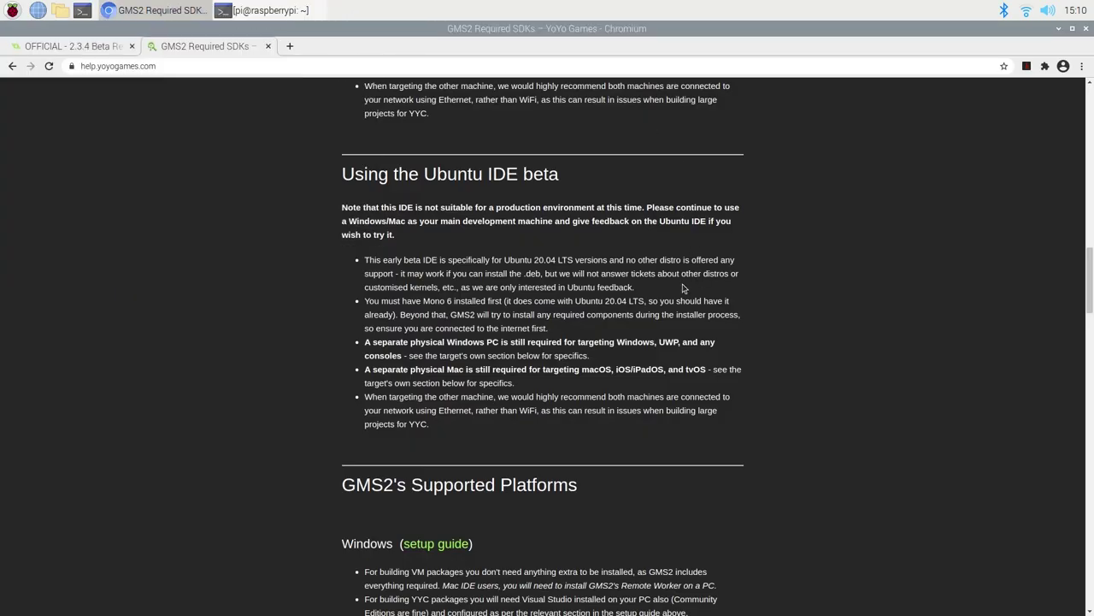
scroll(684, 288, up, 1)
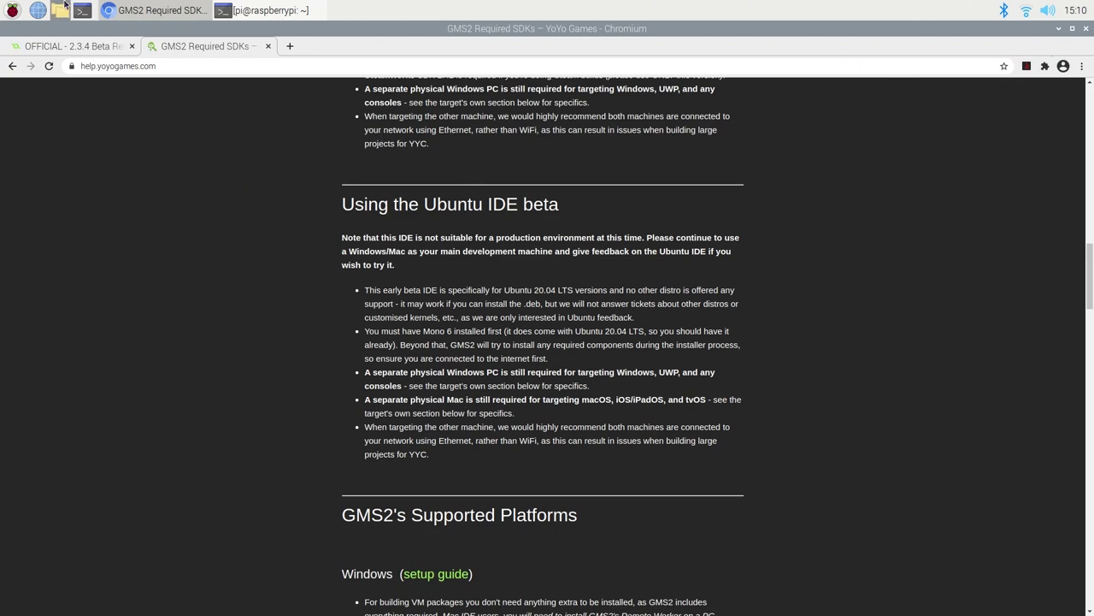
click(98, 48)
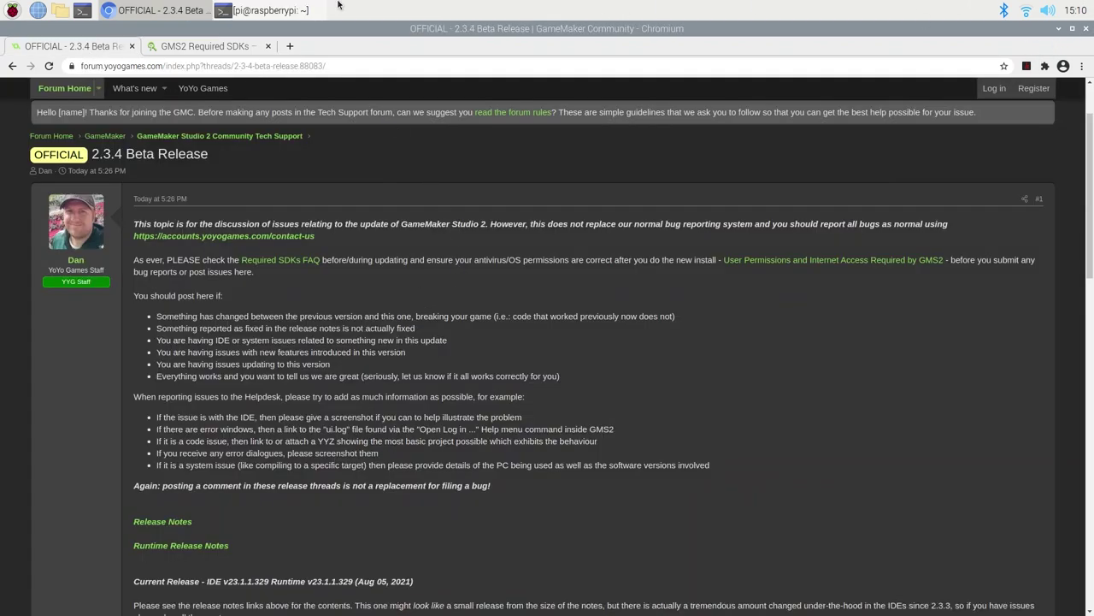
click(60, 10)
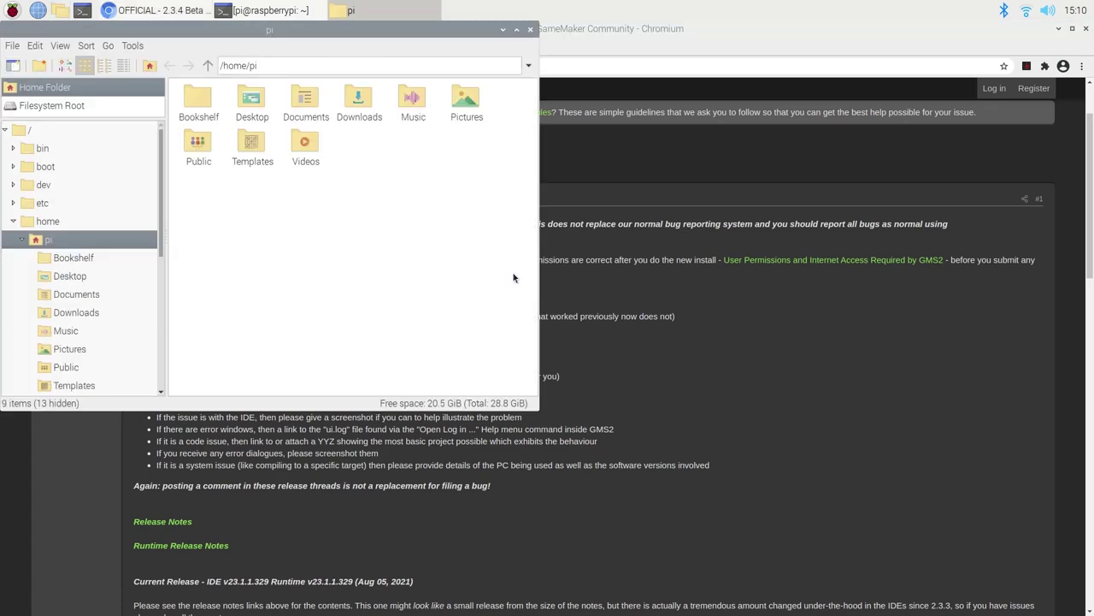
Open the Downloads folder, centre its window, and make a first attempt at opening the GameMaker .deb
double_click(359, 99)
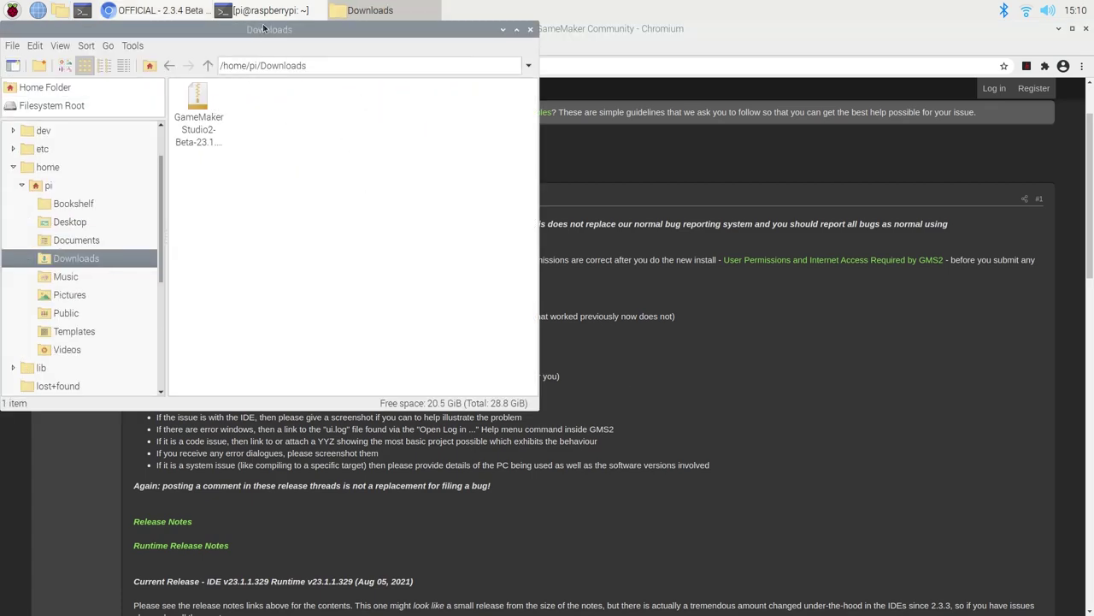
drag(263, 29, 722, 141)
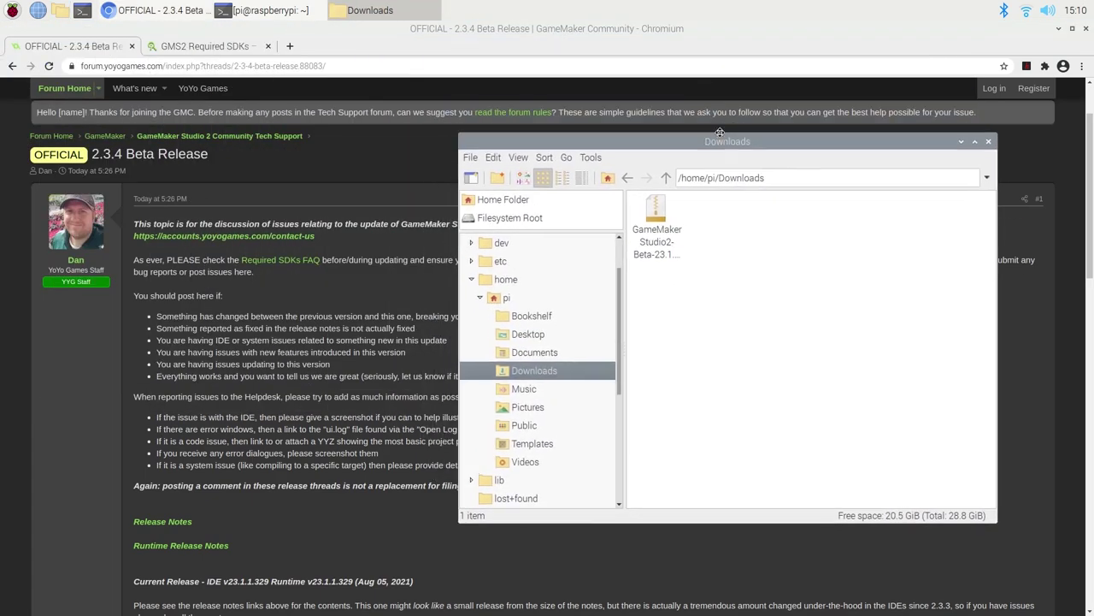
double_click(664, 205)
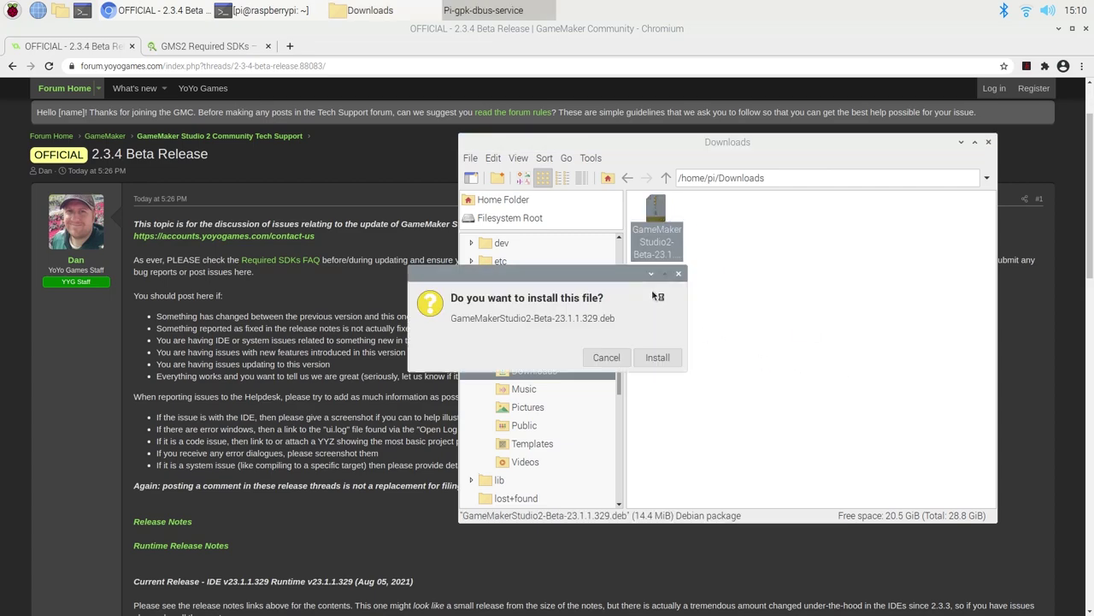
click(658, 358)
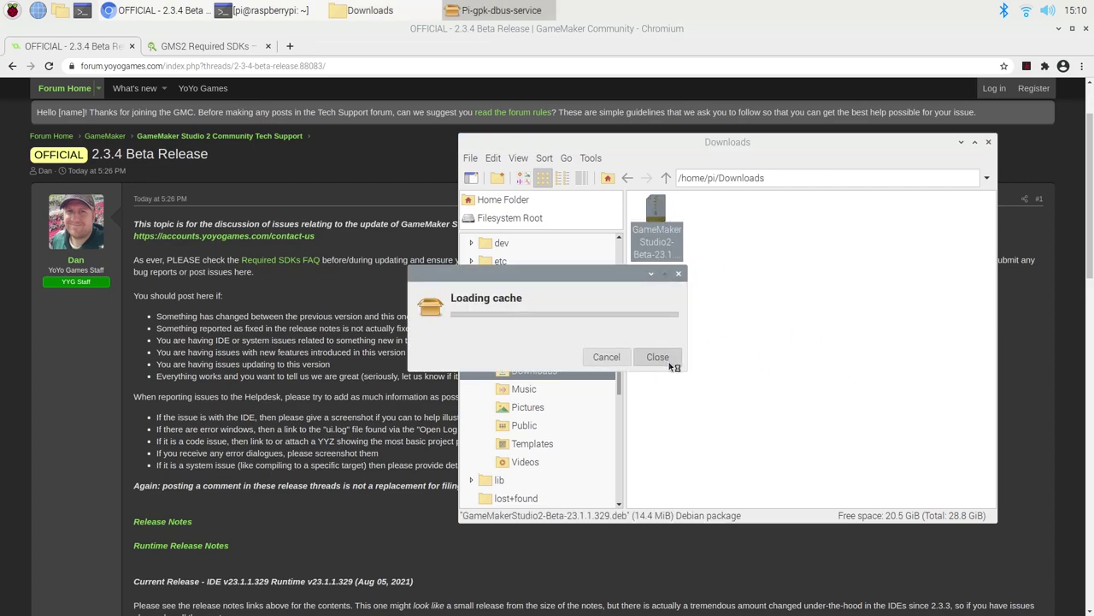
click(658, 358)
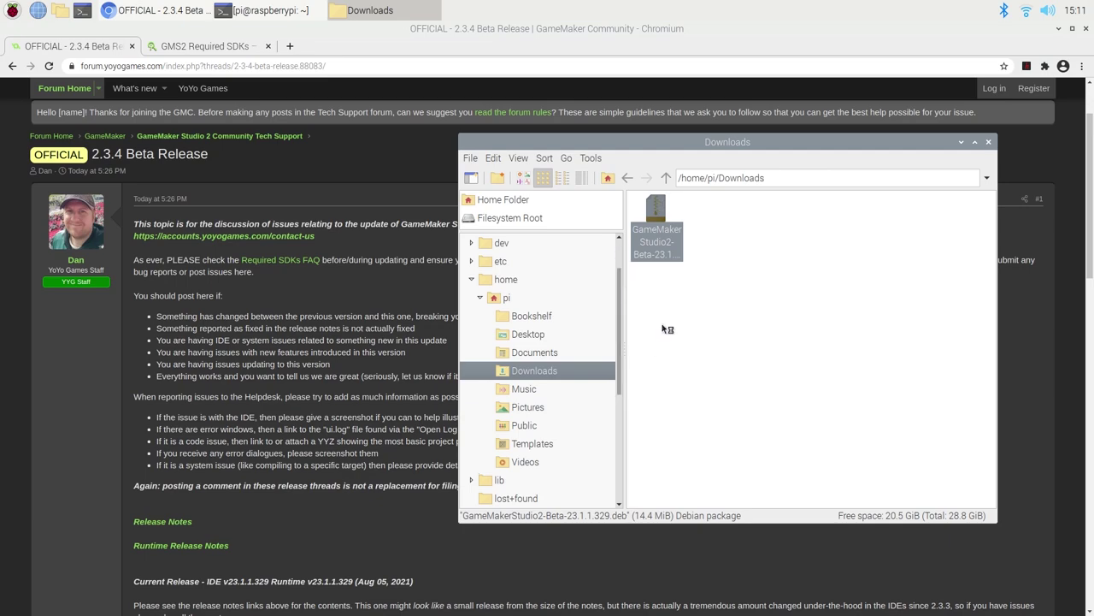
Install GameMakerStudio2-Beta-23.1.1.329.deb, authenticating with the account password, then minimise the Downloads window
double_click(682, 205)
click(662, 359)
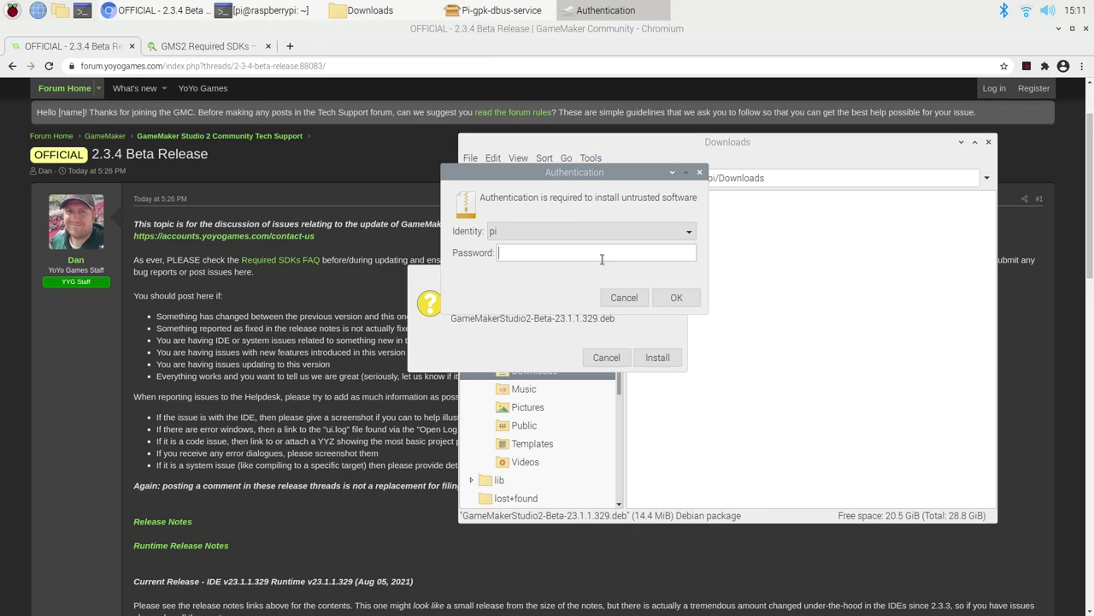
text(r)
key(Return)
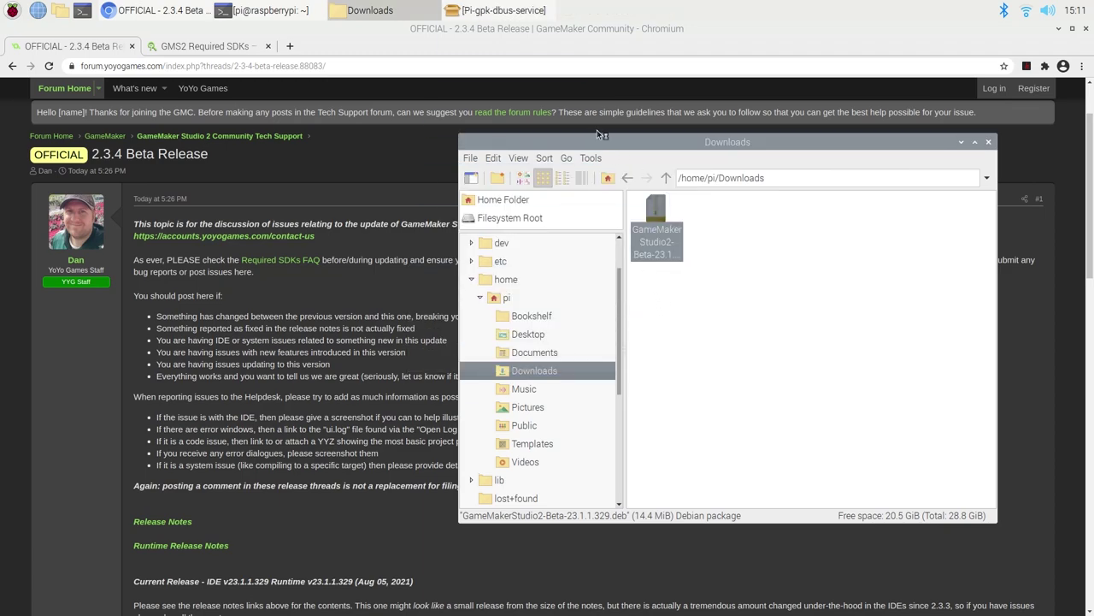
click(477, 9)
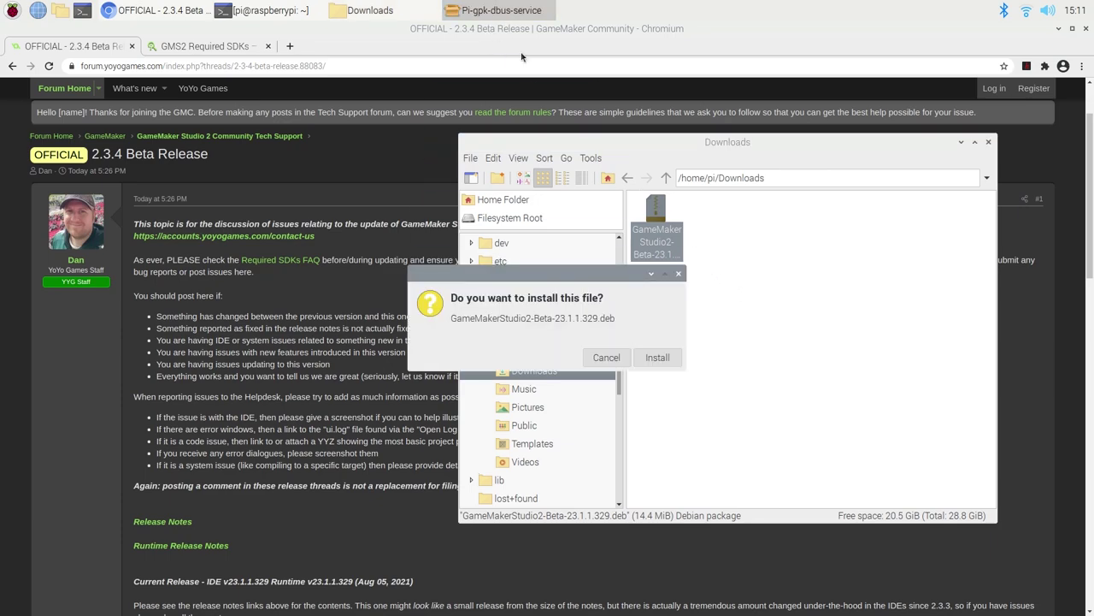
click(655, 357)
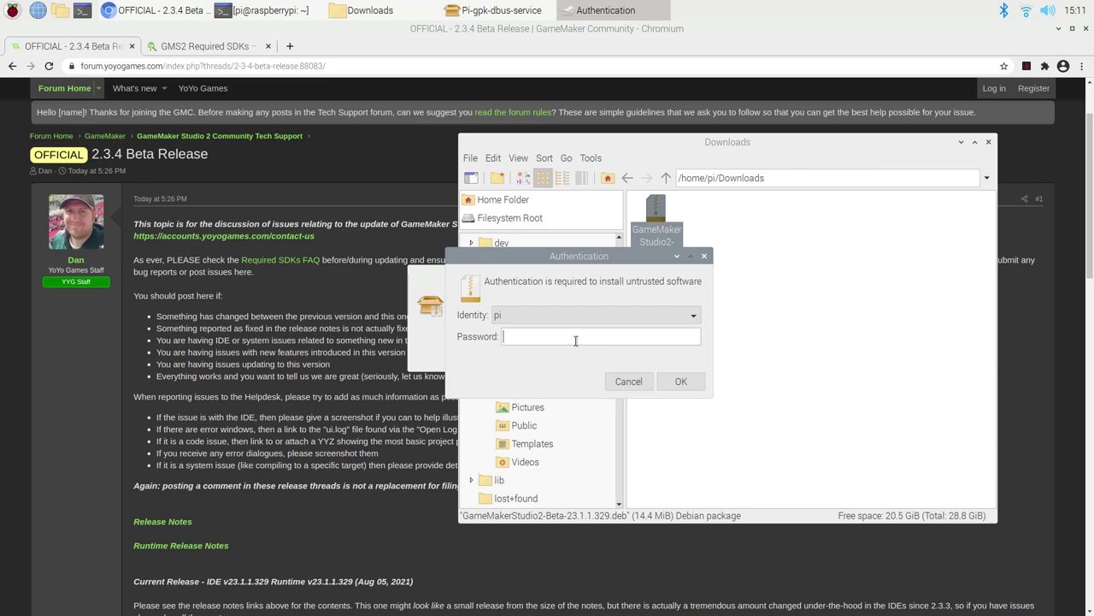
text(••••••••••••)
key(Return)
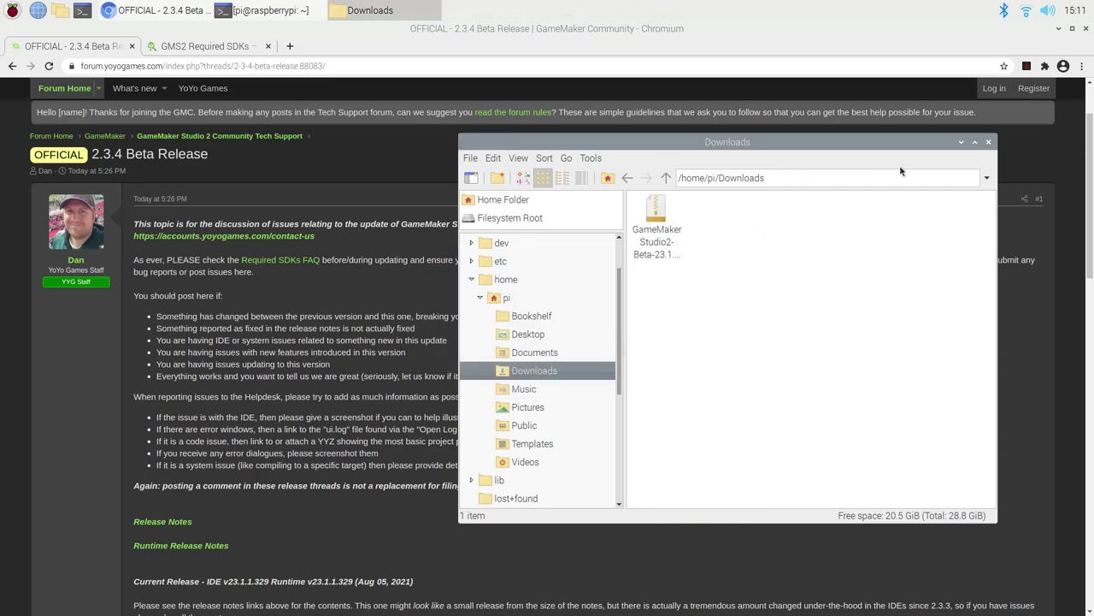
click(961, 142)
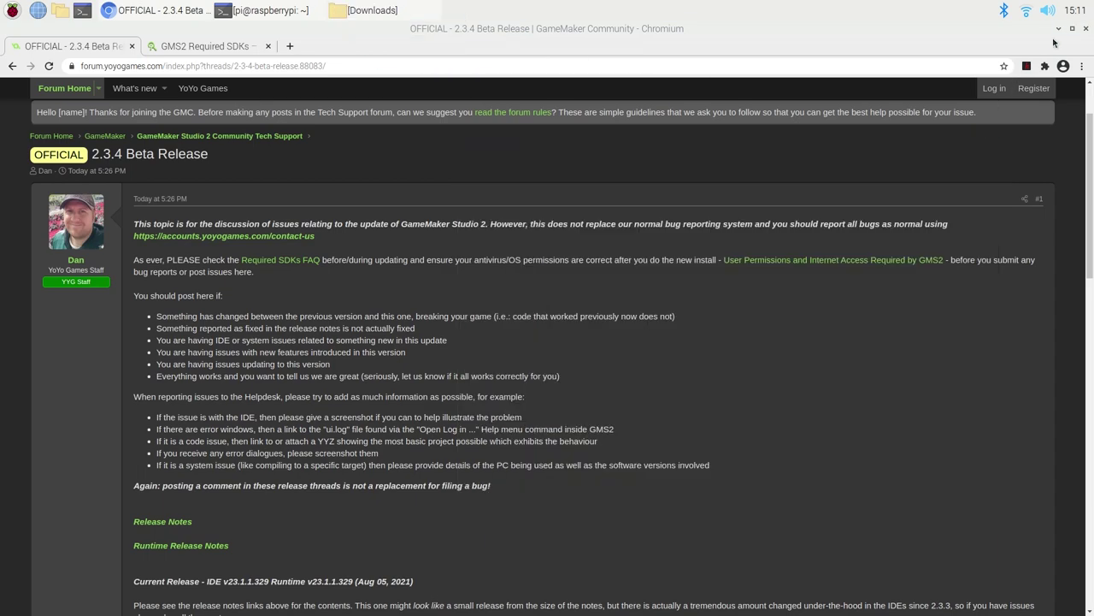
Minimise Chromium and launch GameMaker Studio 2-Beta from the Raspberry Pi menu's Programming submenu
click(1058, 29)
click(3, 8)
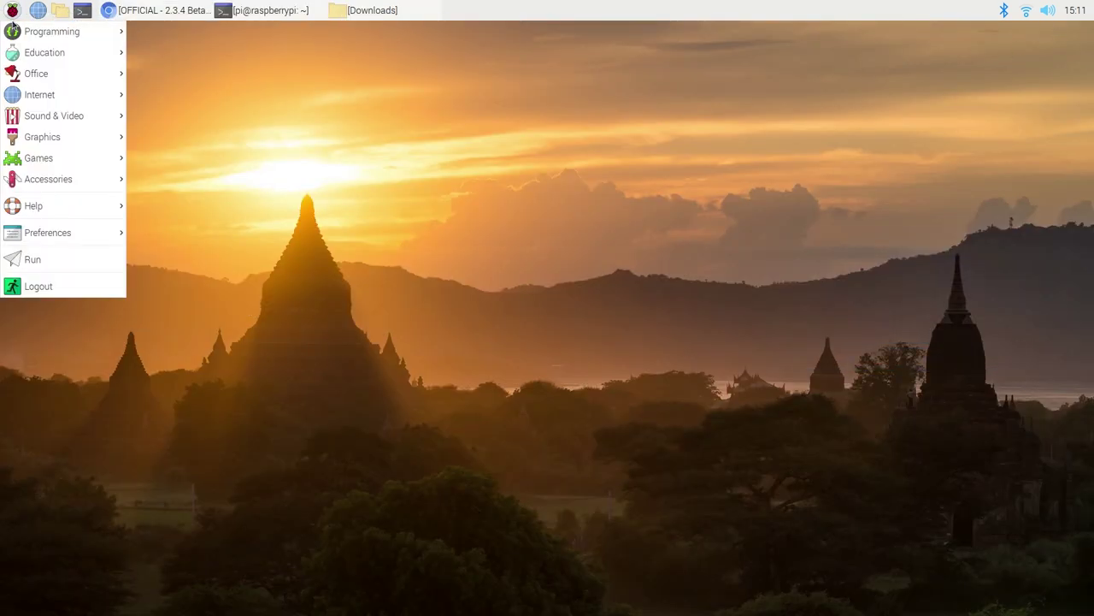
mouse_move(31, 36)
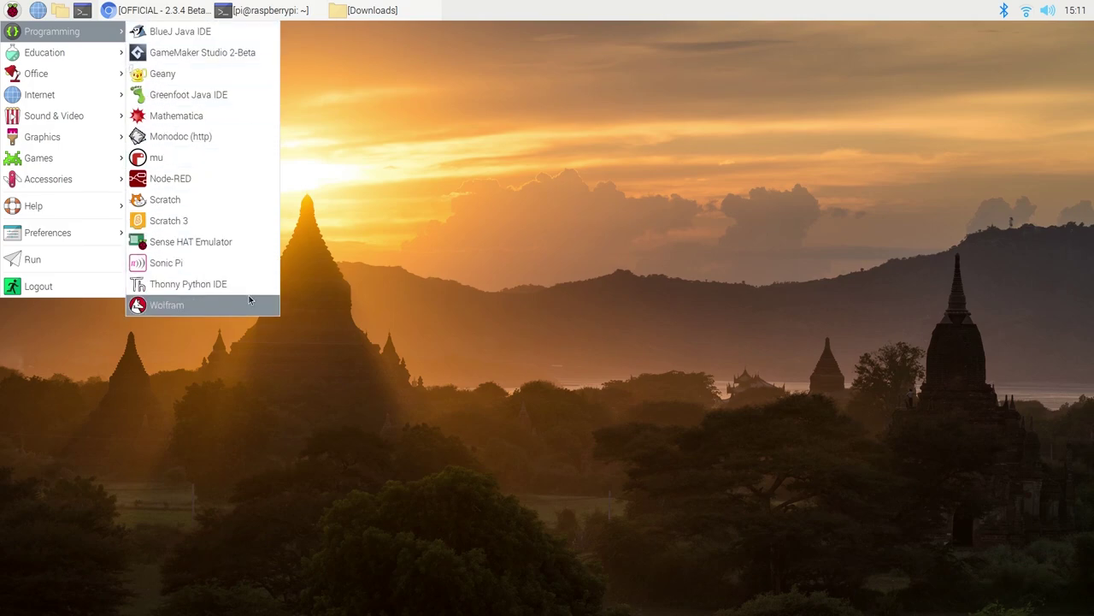
click(263, 56)
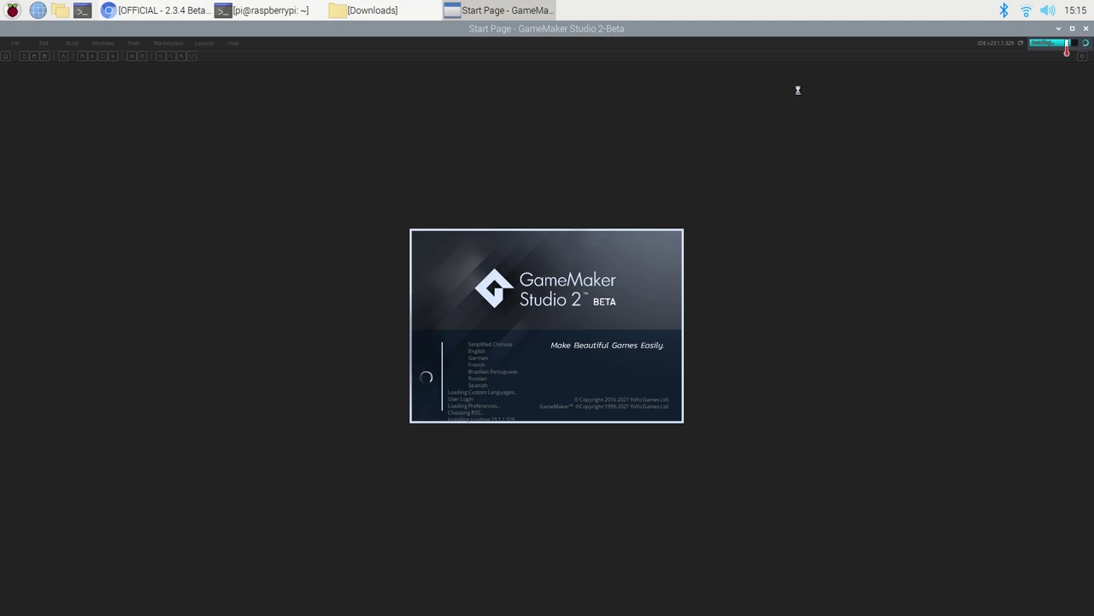
Read the Linux IDE beta known-issues list in the forum post, then minimise Chromium
click(176, 10)
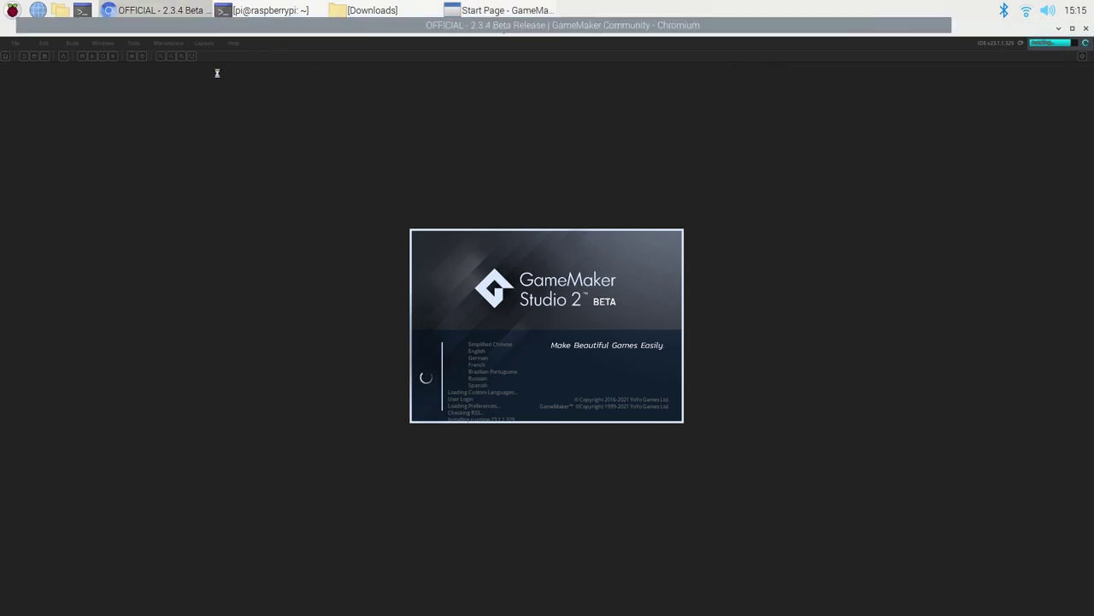
scroll(465, 433, down, 2)
scroll(453, 411, down, 5)
scroll(438, 386, up, 2)
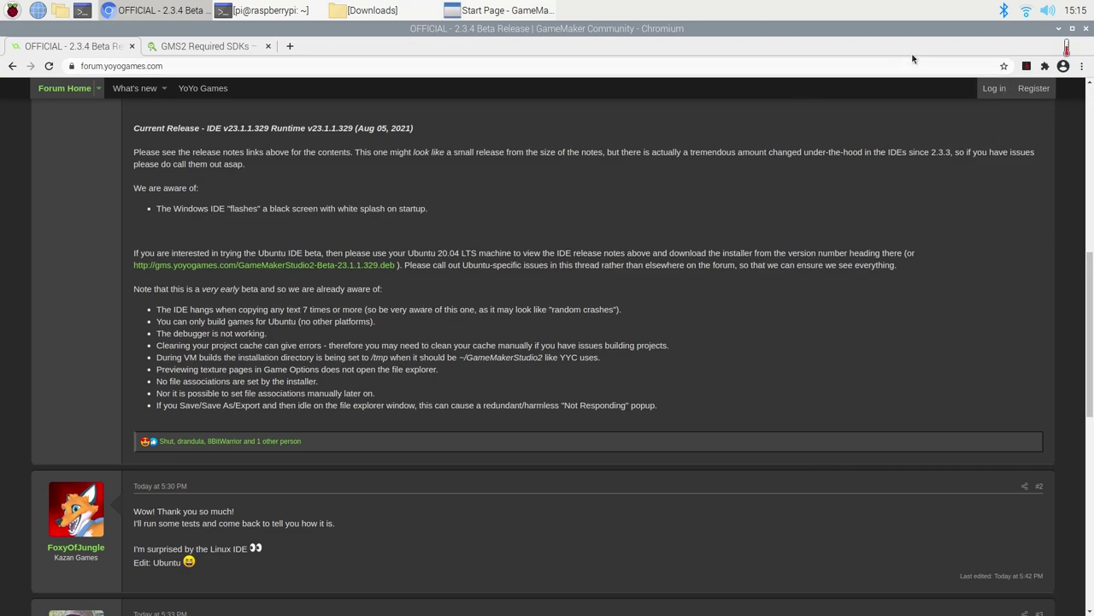
click(1059, 29)
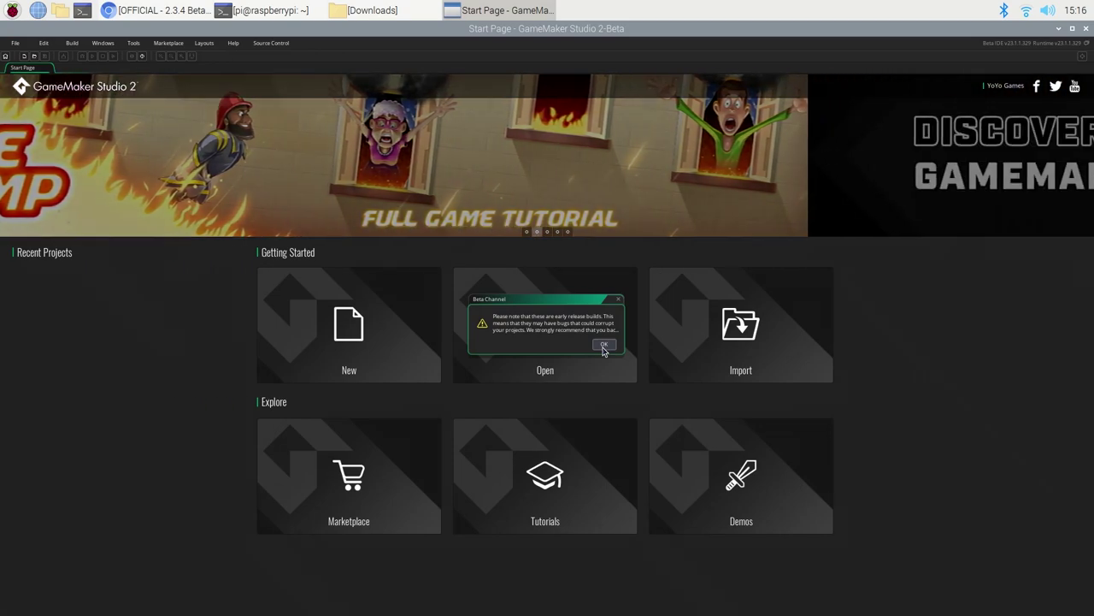
Set General Settings DPI to 100% of native, apply, restart the IDE, and dismiss Beta Channel
key(Return)
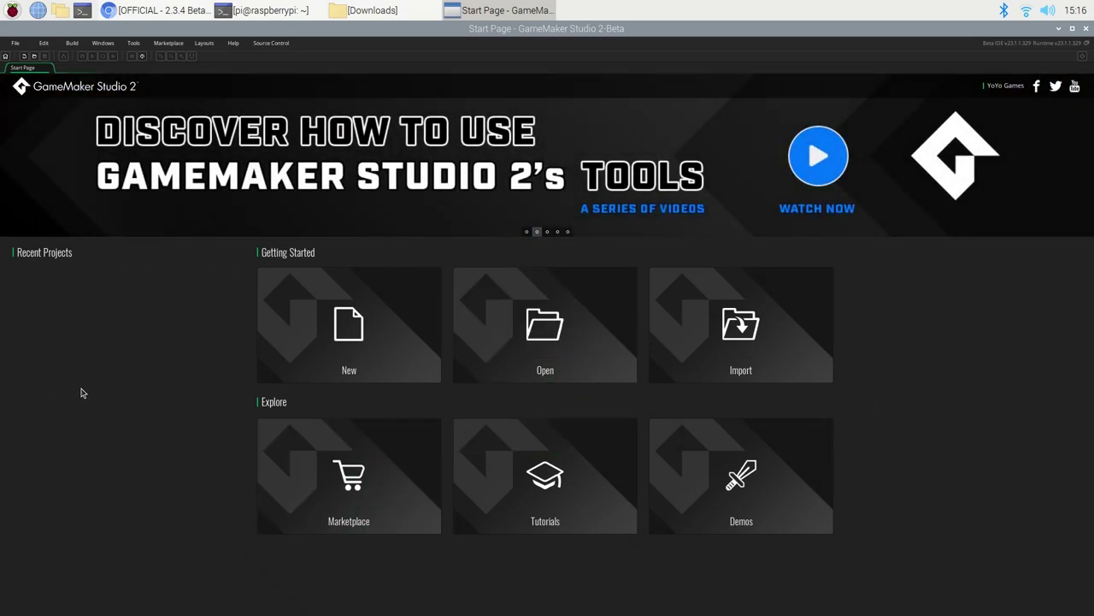
click(16, 43)
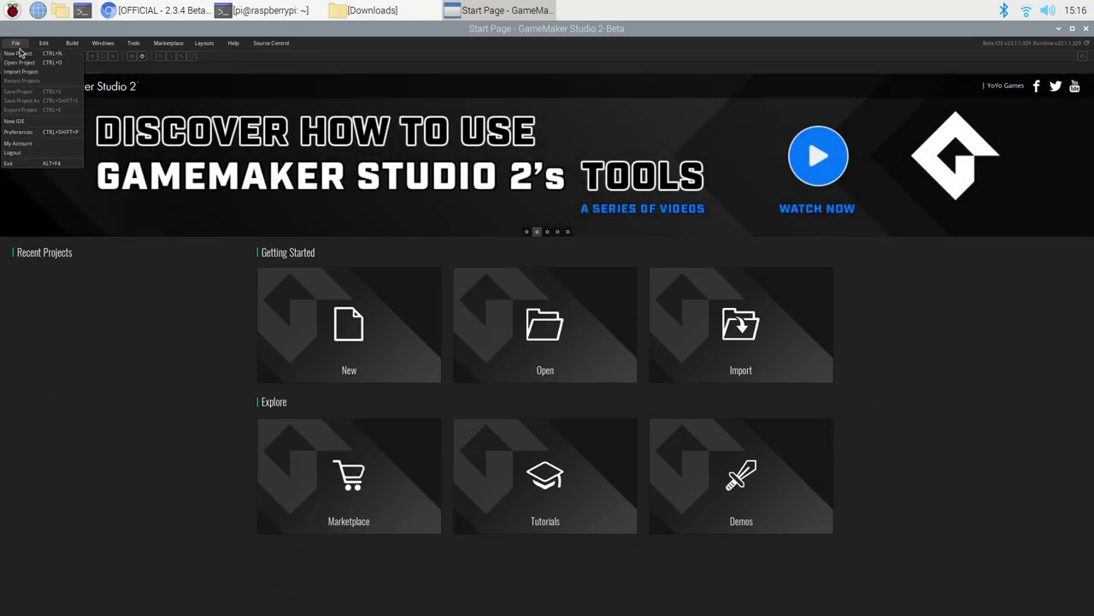
click(49, 136)
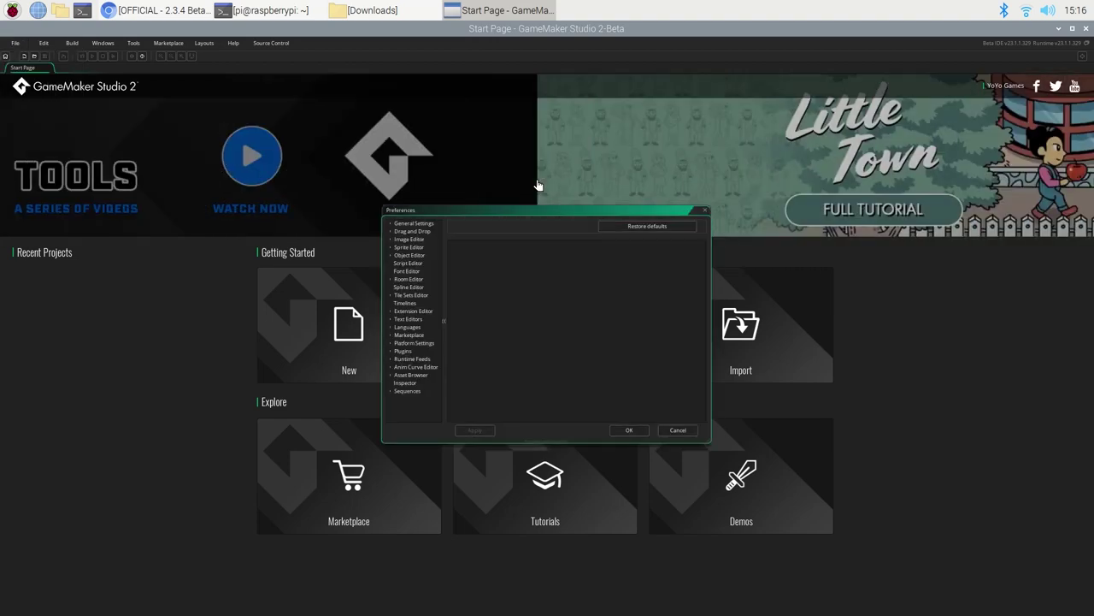
click(413, 224)
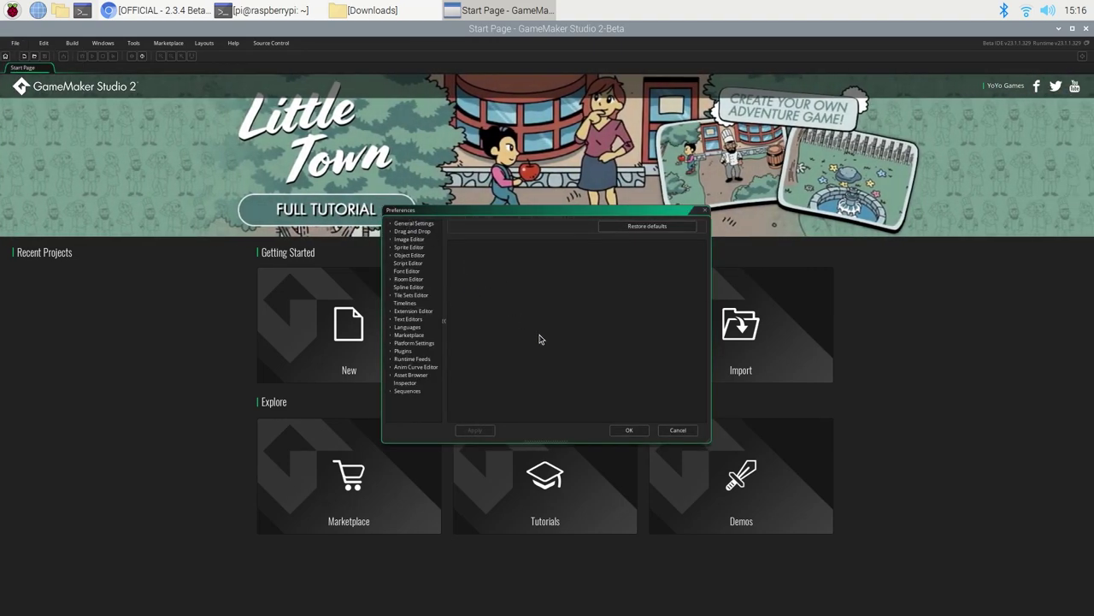
scroll(541, 307, down, 1)
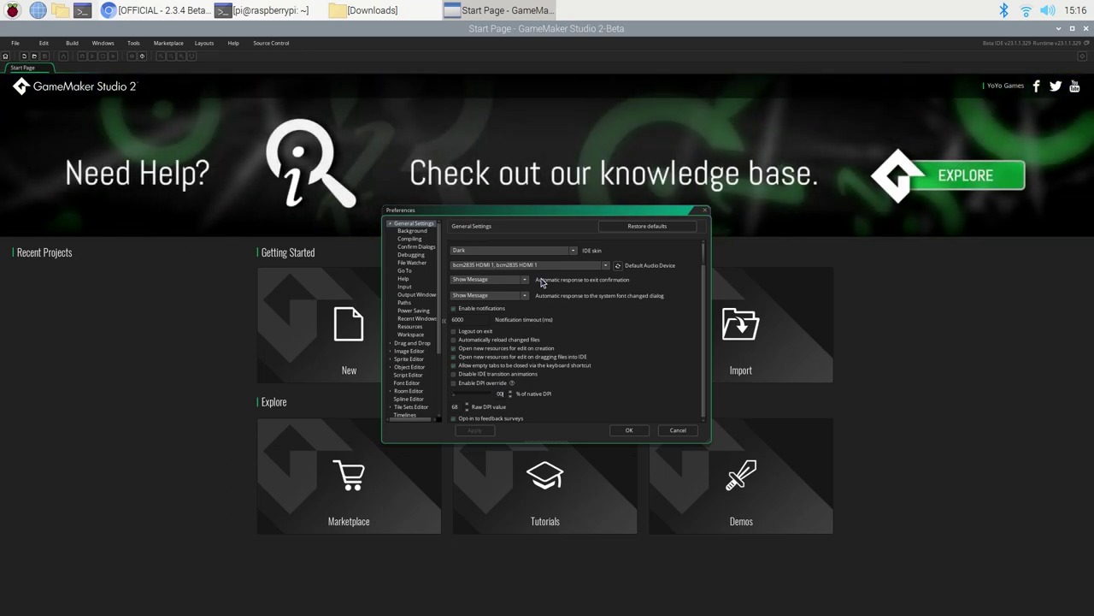
text(100)
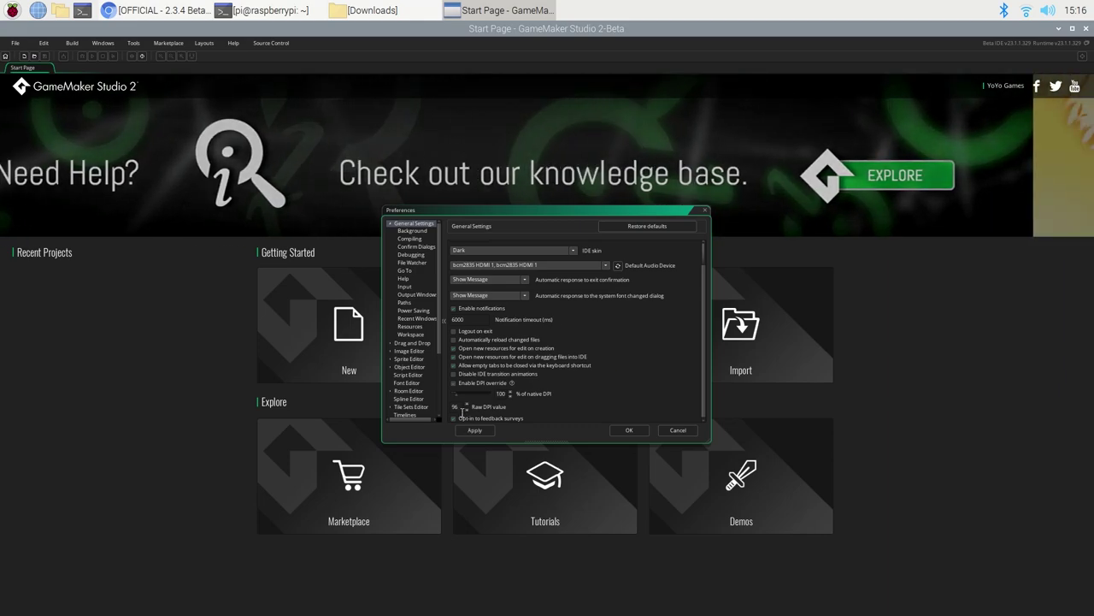
click(474, 430)
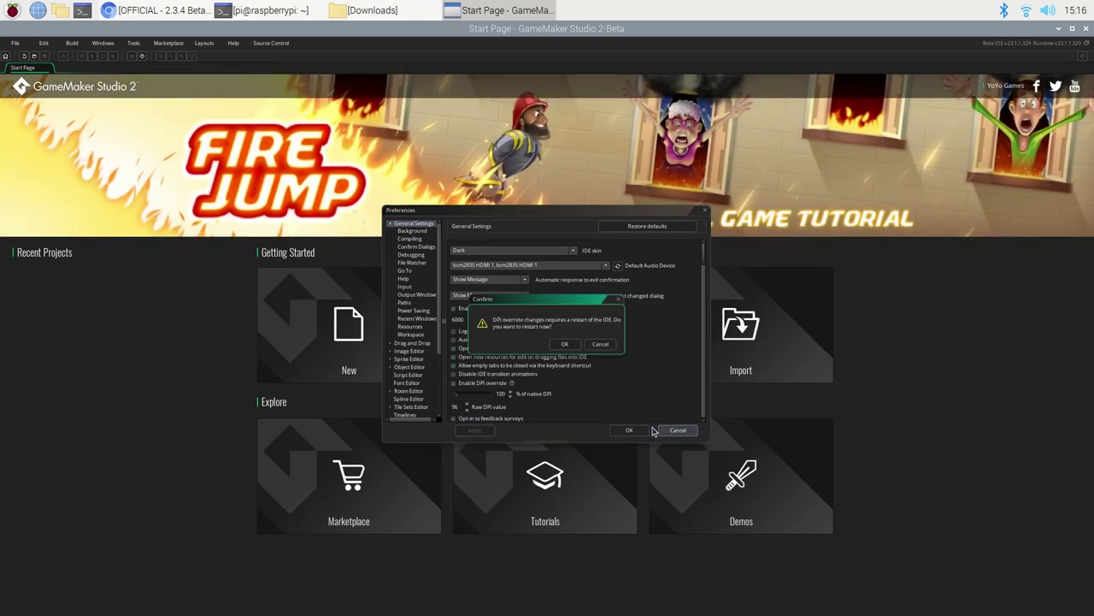
click(565, 345)
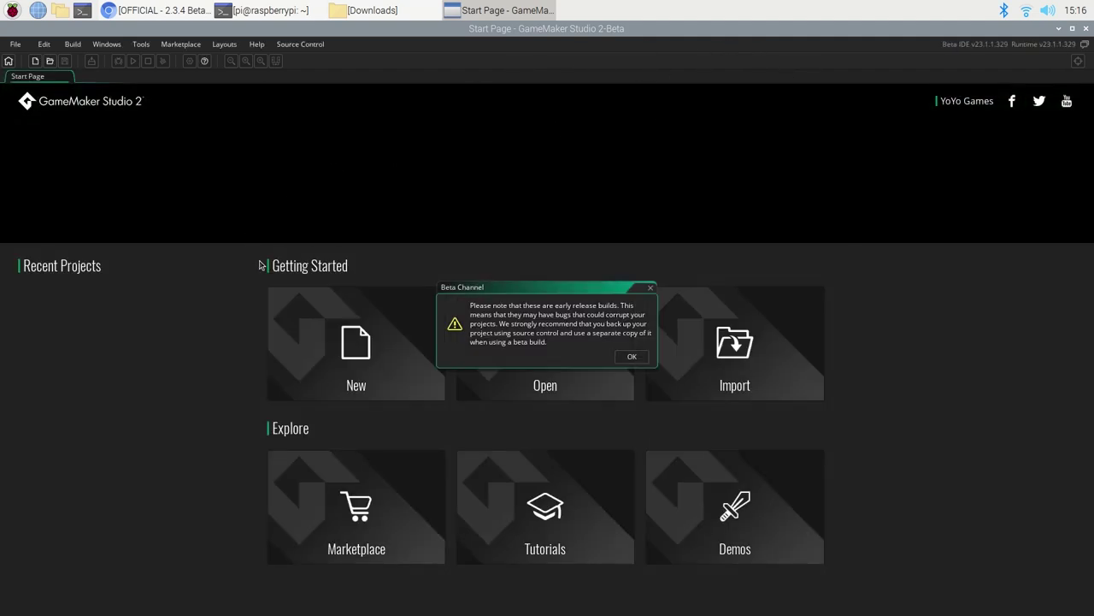
click(633, 359)
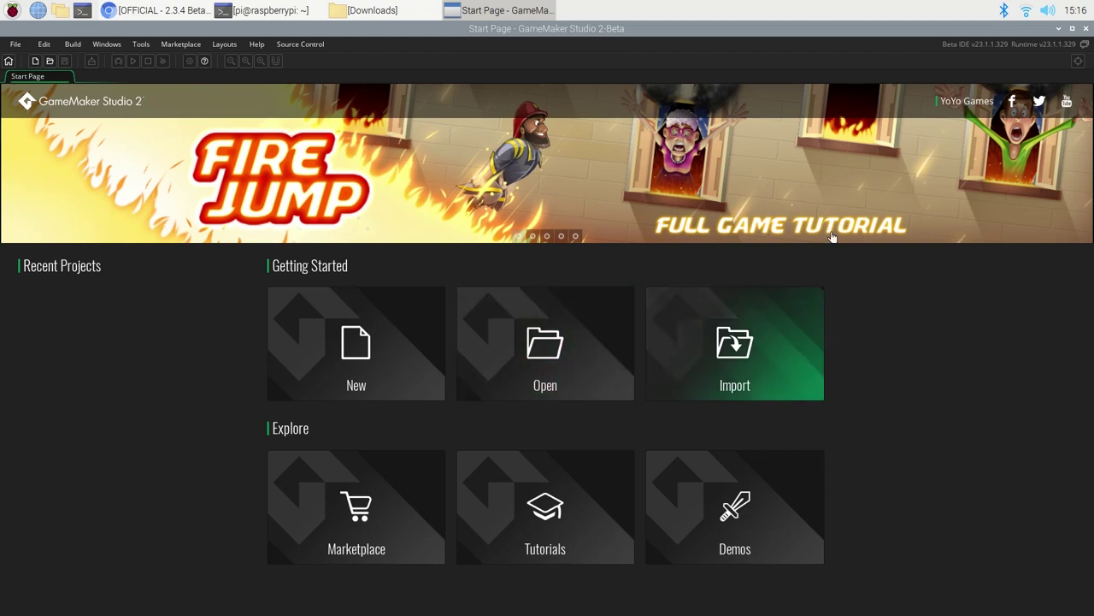
Create a new GameMaker Language project named GameMakerTest, run it, and close the blank game window
click(574, 361)
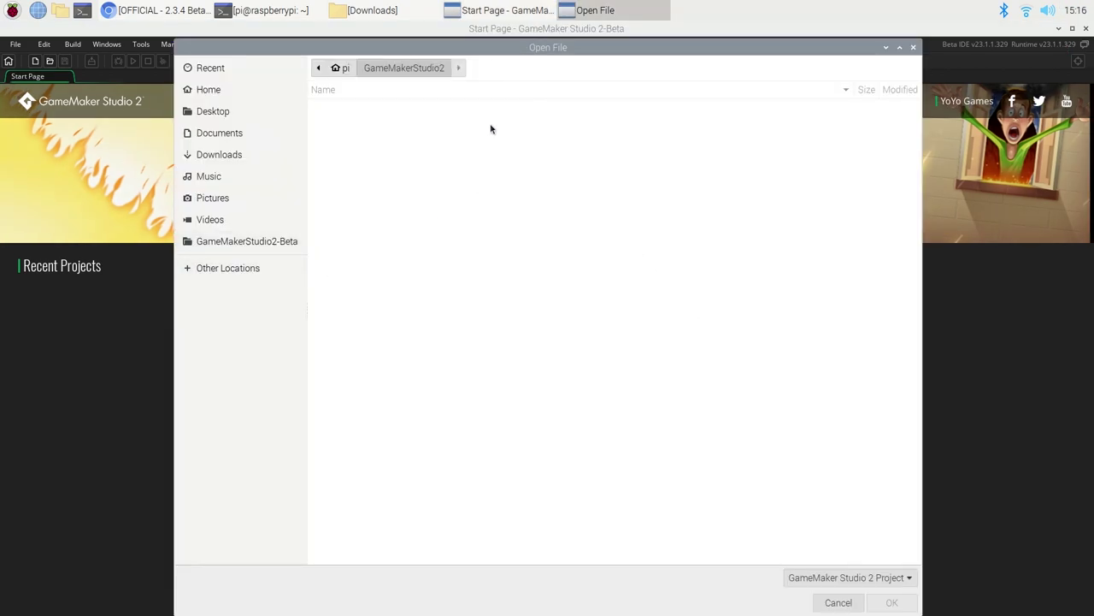
click(913, 48)
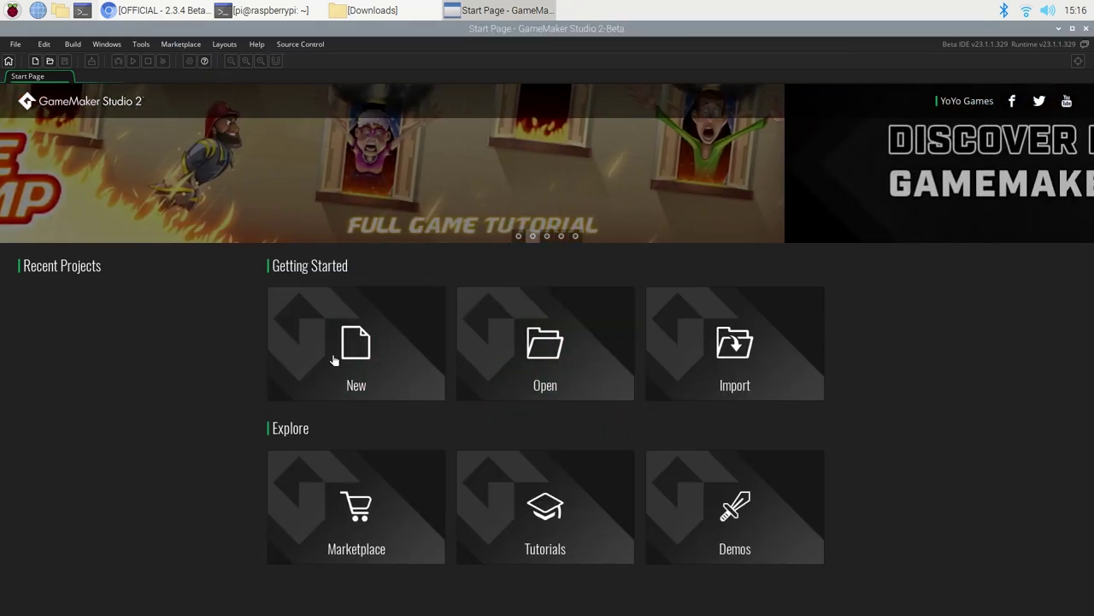
click(336, 360)
click(541, 367)
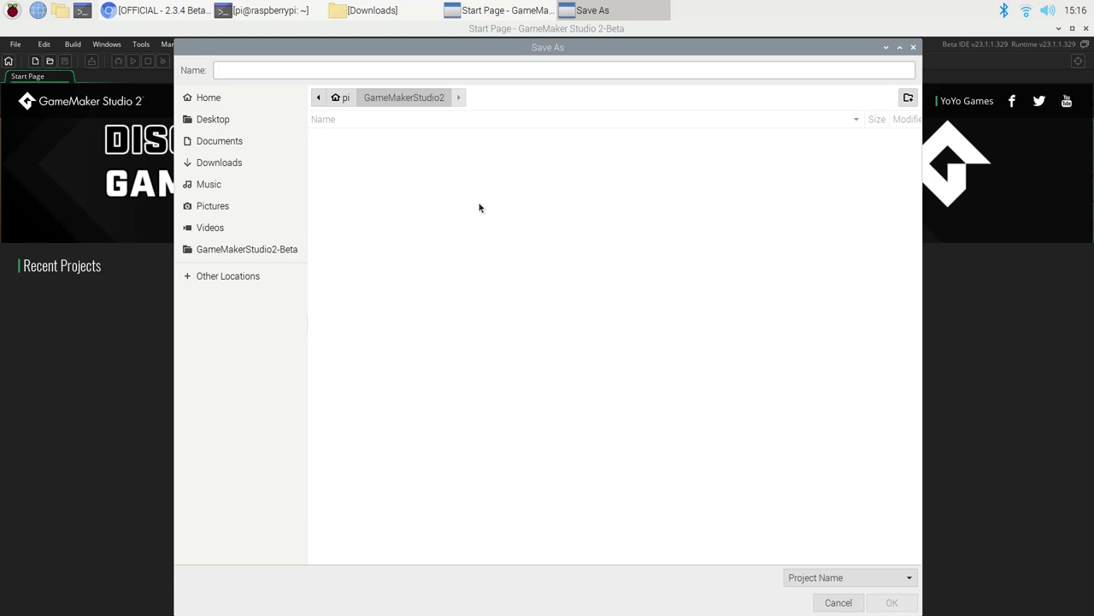
text(GameMakerTest)
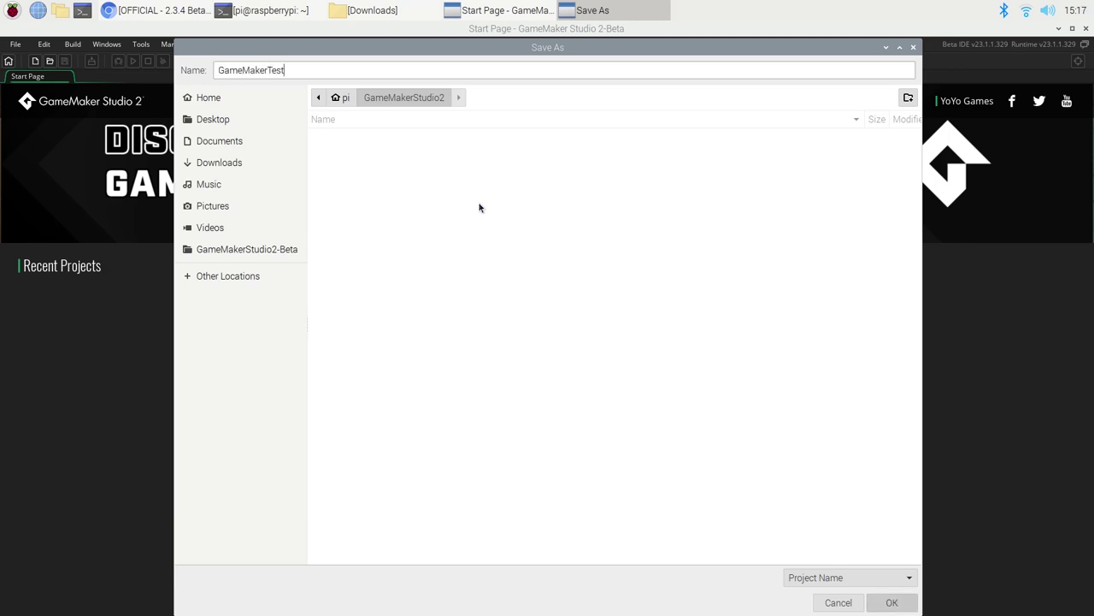
key(Return)
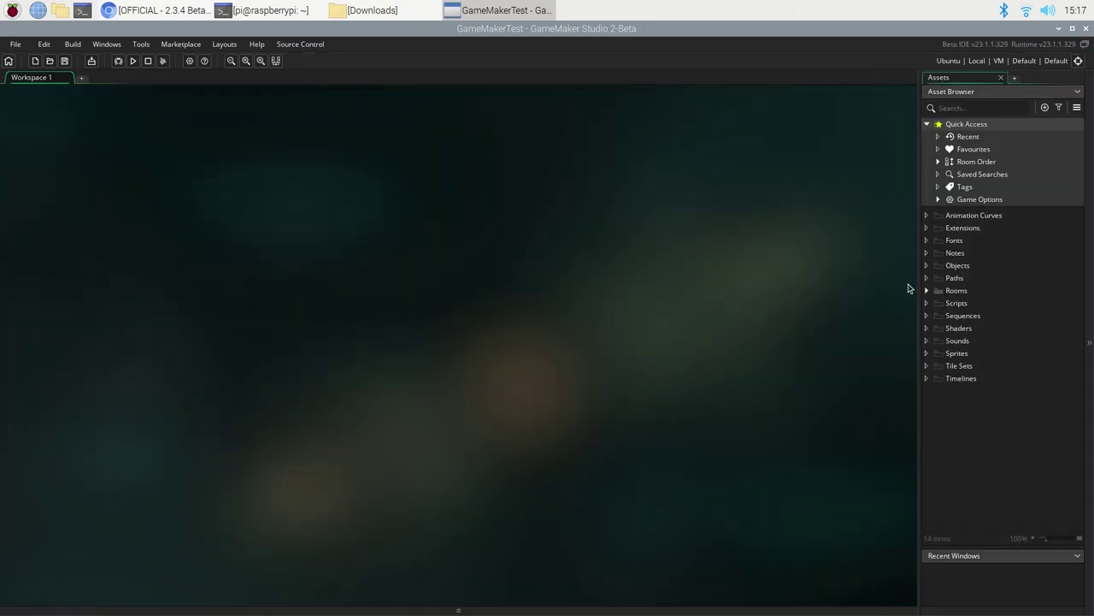
click(132, 61)
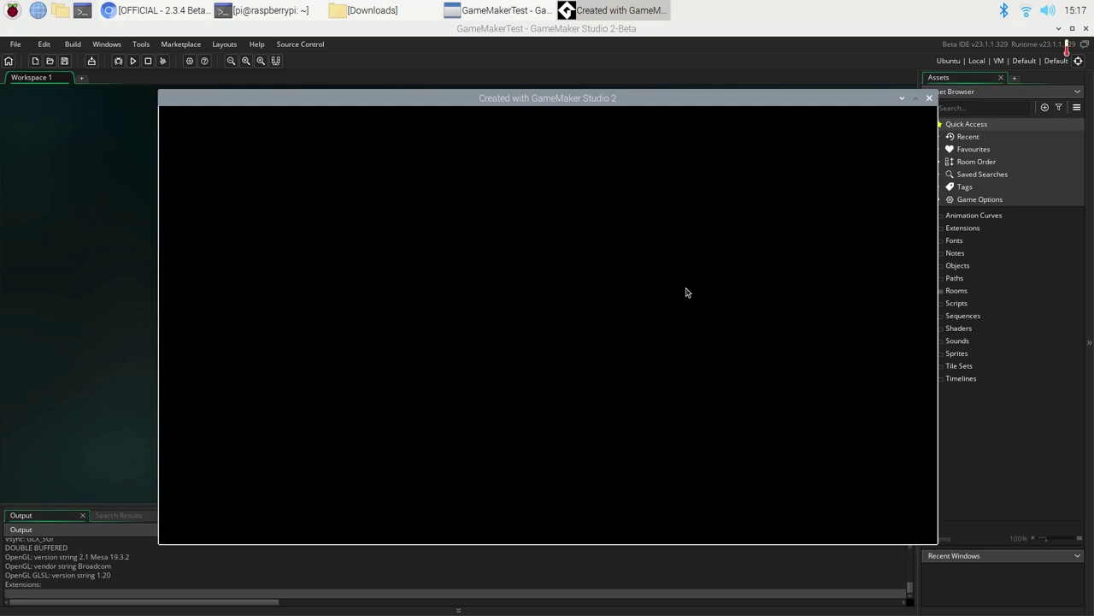
click(929, 97)
Create Sprite1 and fill its 64×64 canvas with salmon using the Fill tool
right_click(947, 425)
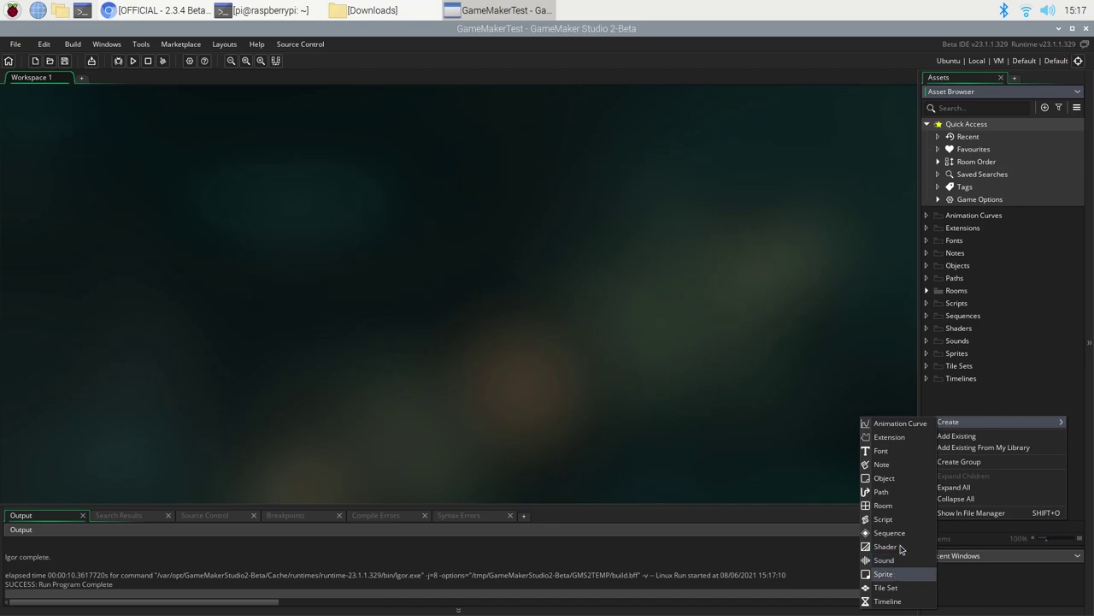
click(883, 574)
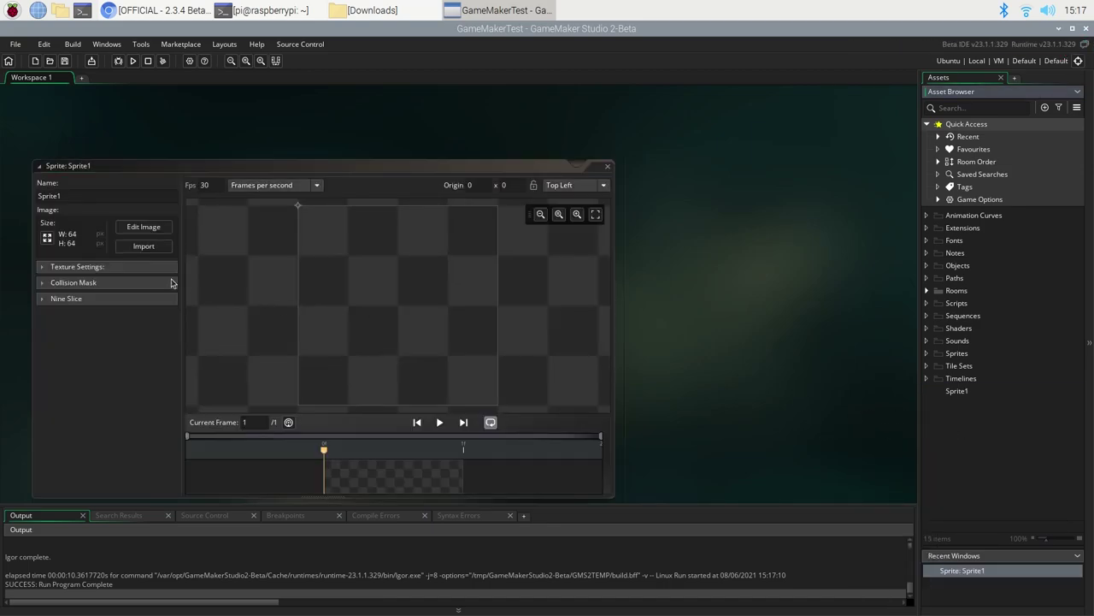
click(143, 232)
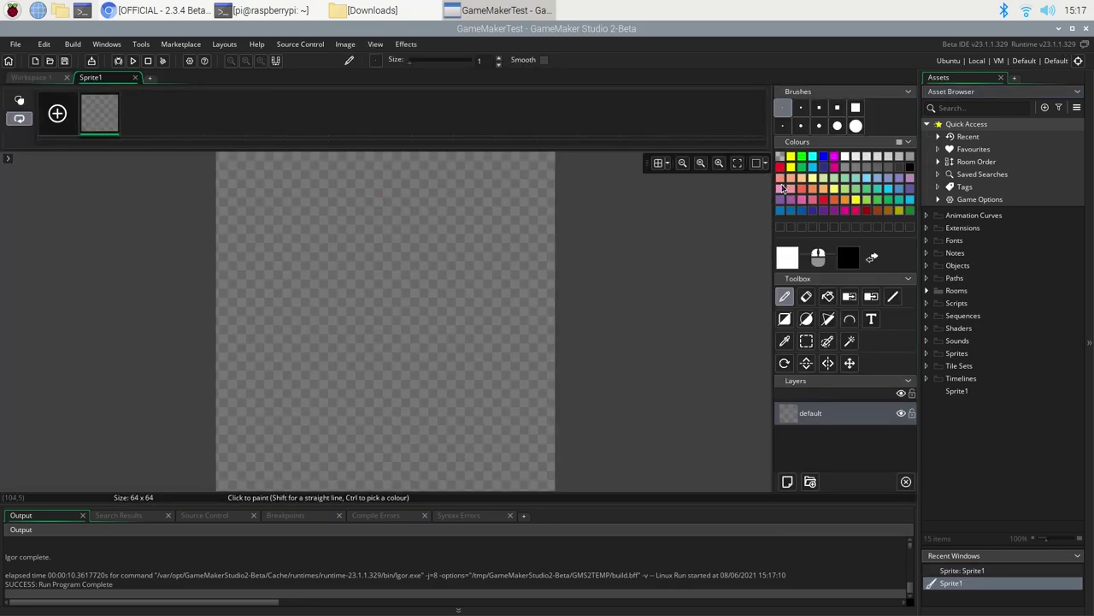
click(779, 178)
click(828, 296)
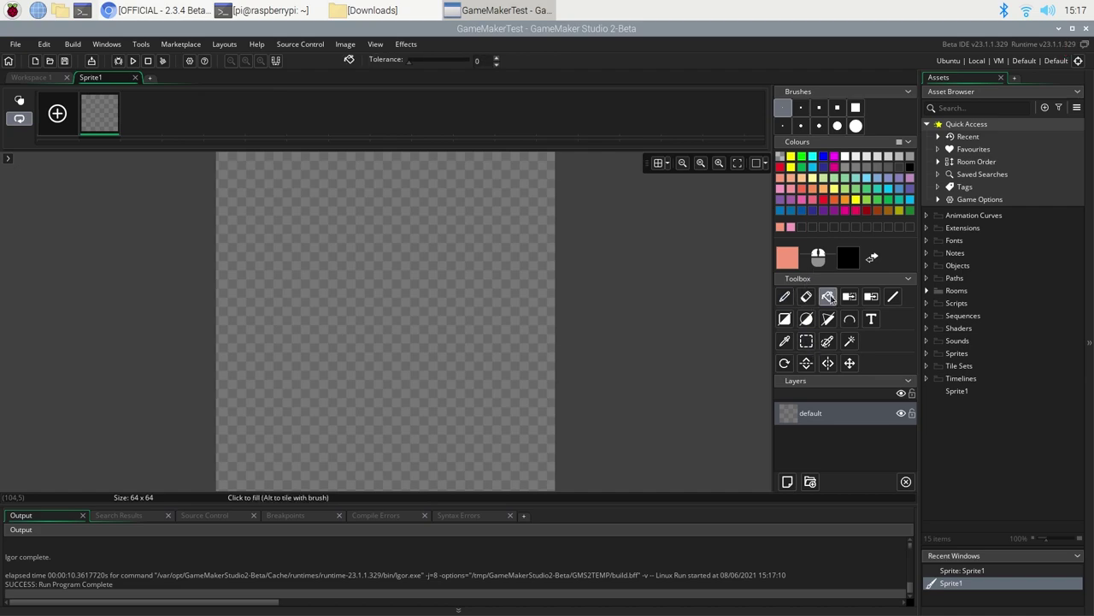
click(381, 285)
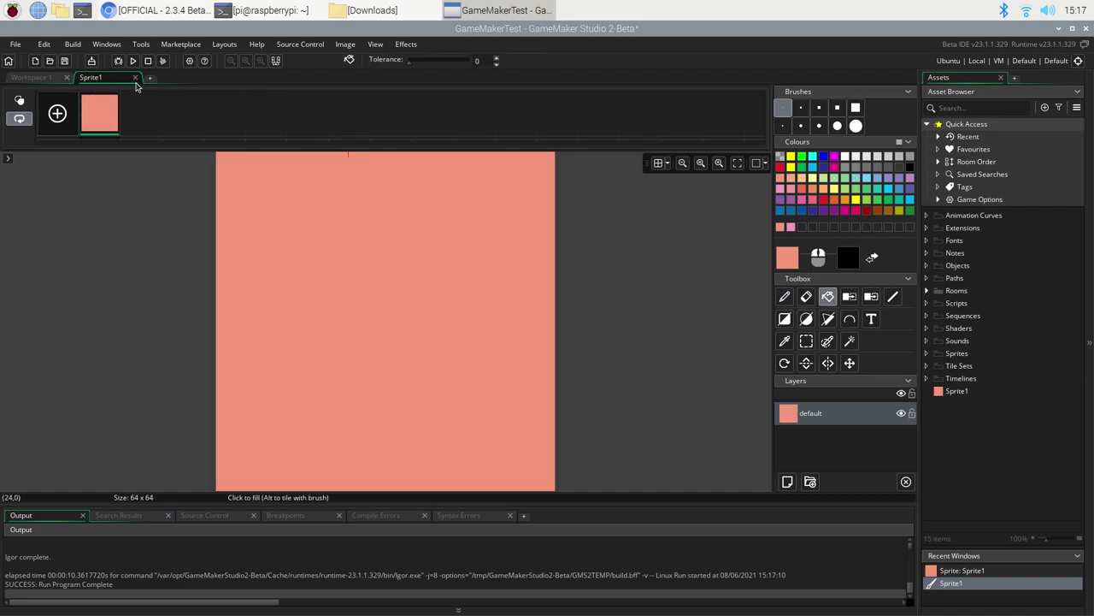
click(134, 77)
right_click(983, 430)
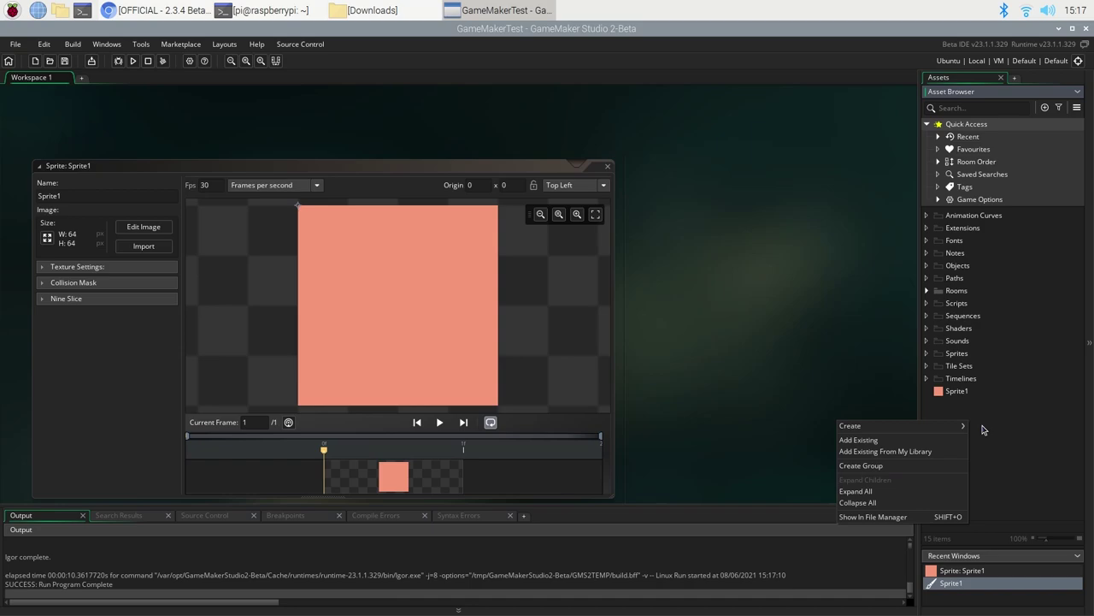
mouse_move(954, 428)
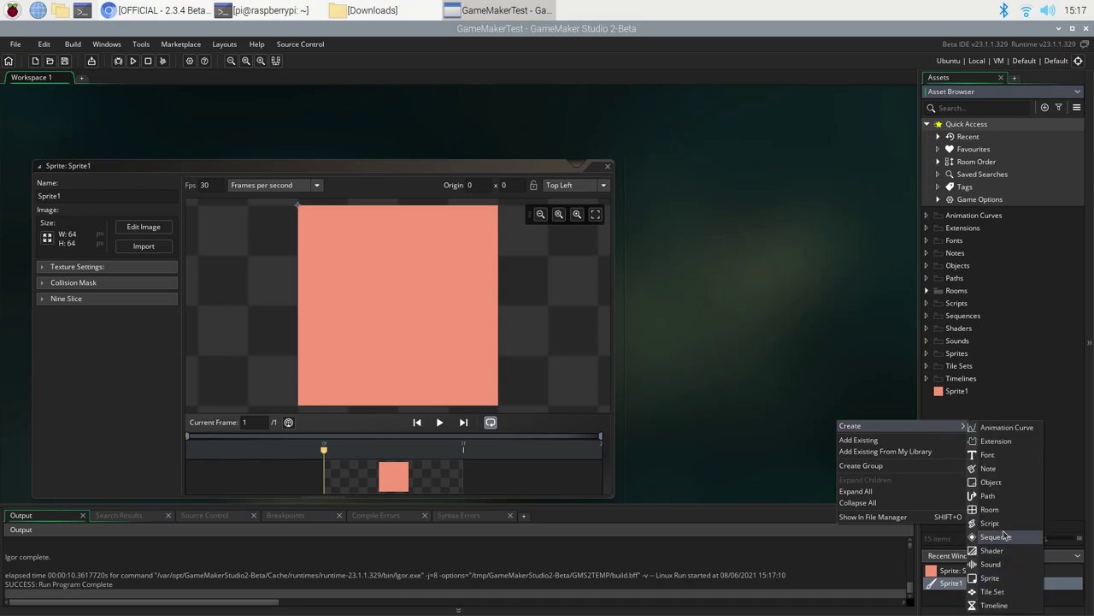
Create Object1, assign Sprite1 as its sprite, and add a Step event
click(1017, 482)
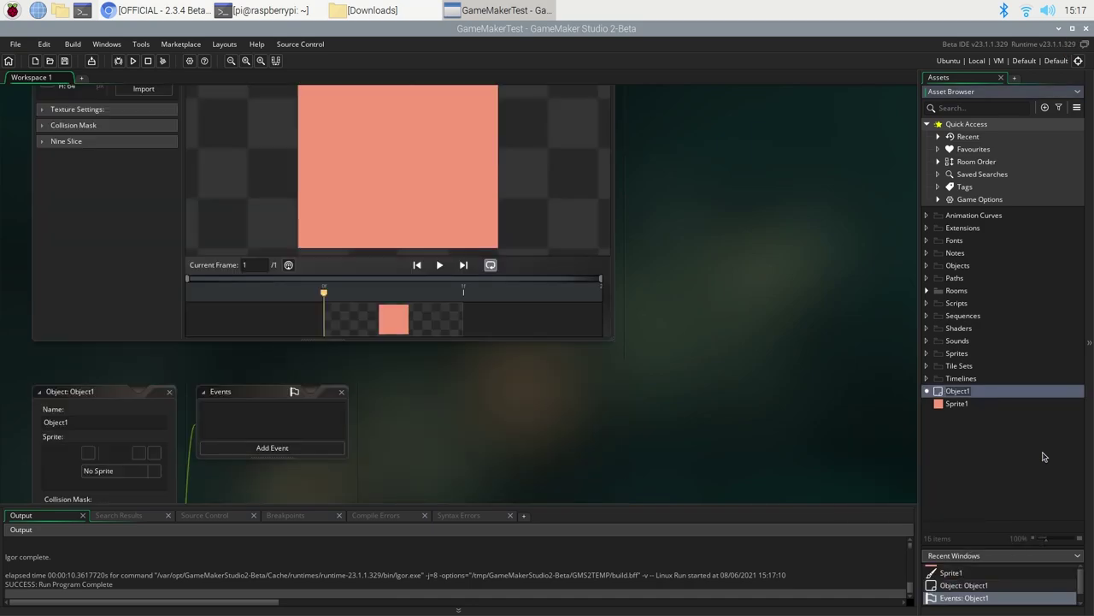
drag(975, 404, 82, 227)
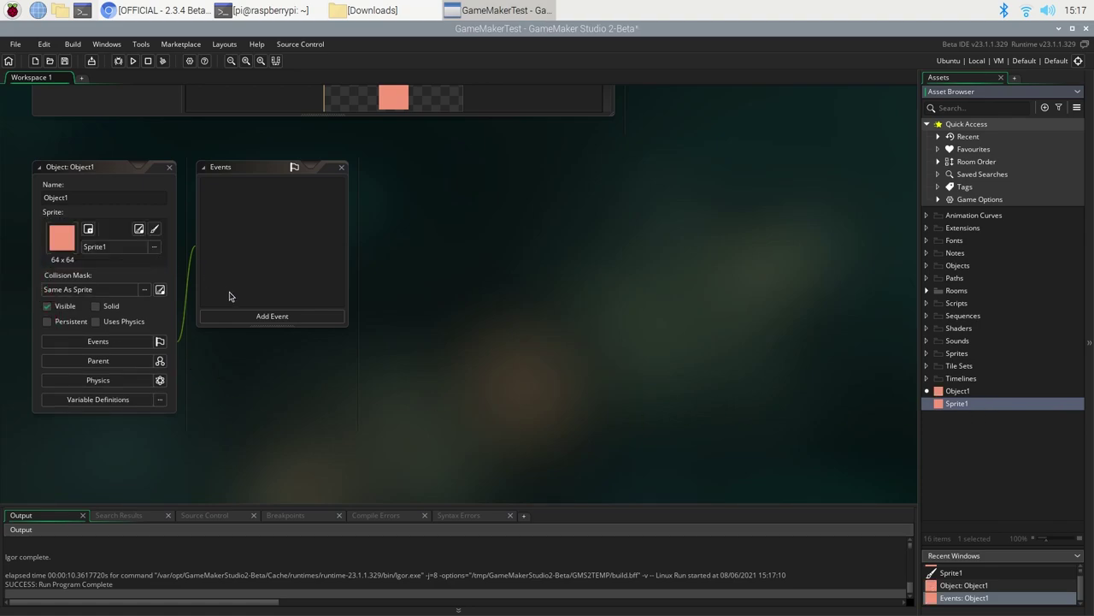
click(323, 318)
mouse_move(317, 372)
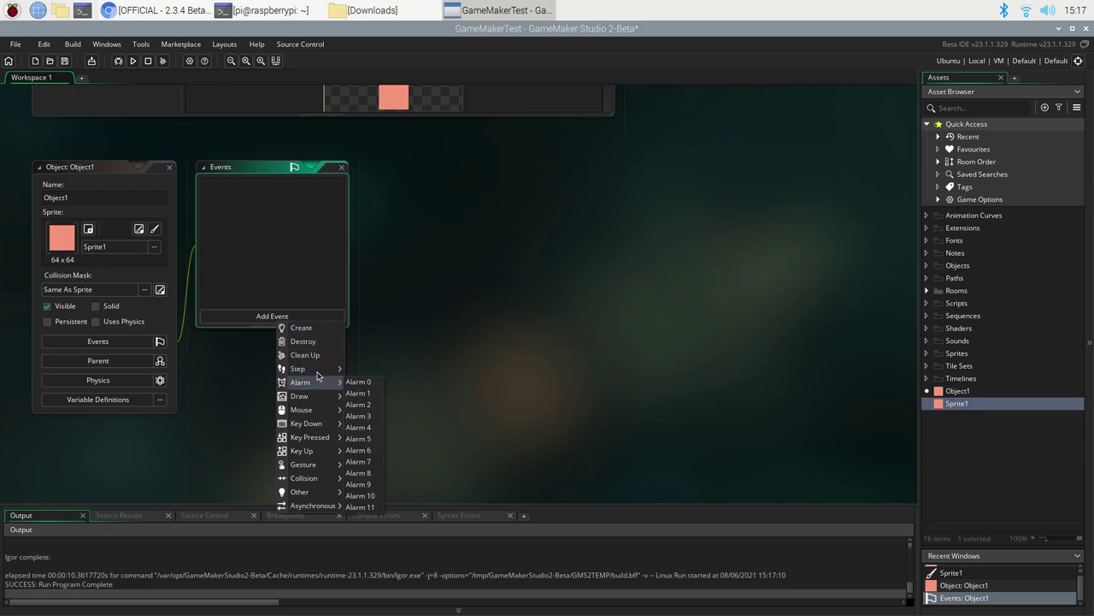
click(371, 366)
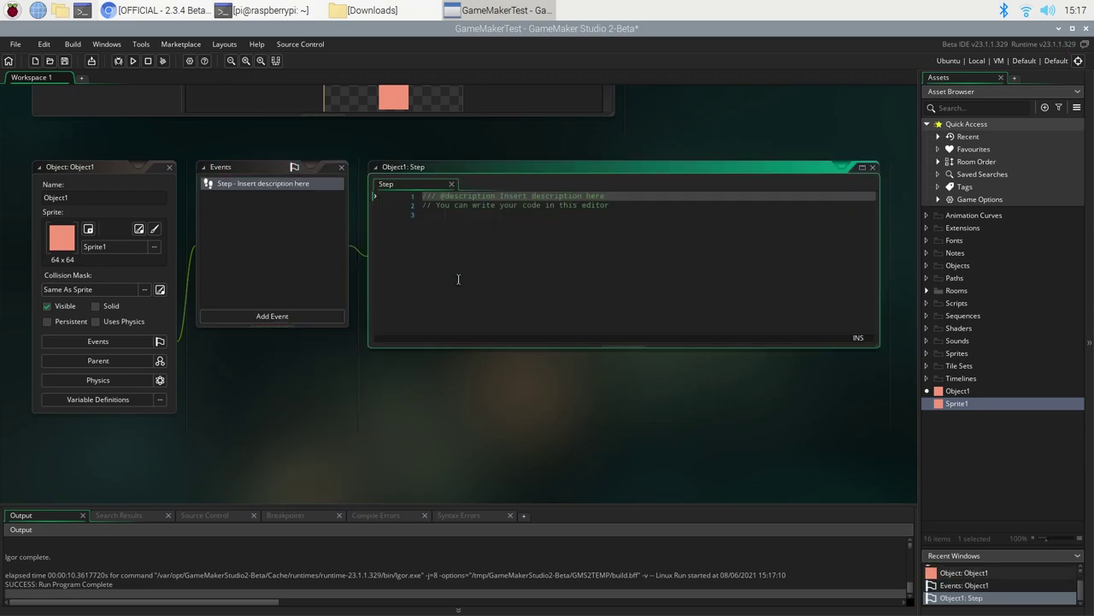
Write 'x = mouse_x;' and 'y = mouse' in the Step event and save the project
key(ctrl+a)
text(mouse_)
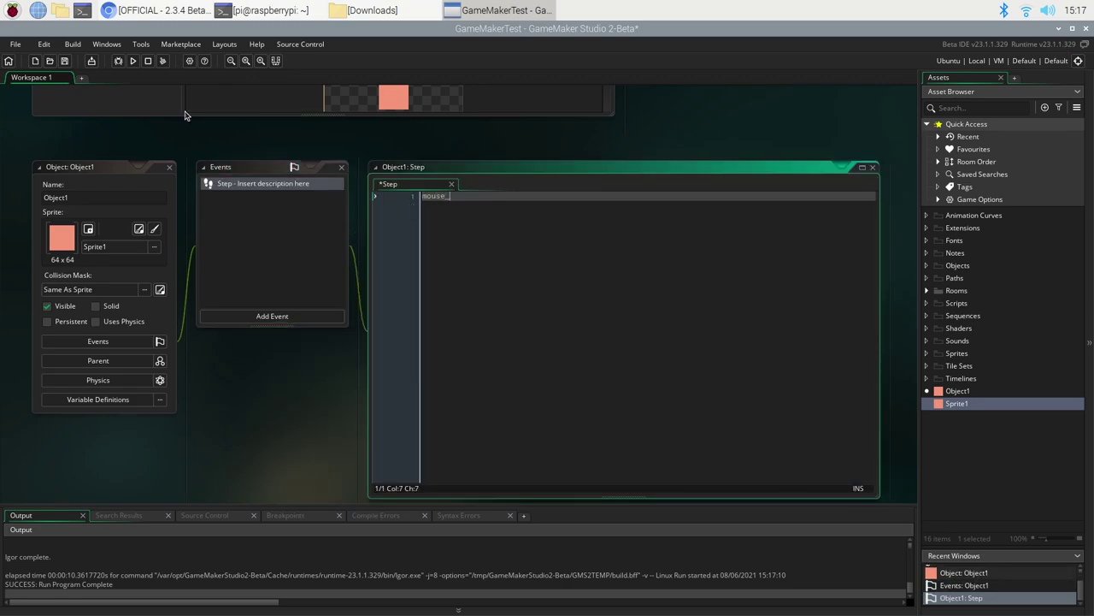
text(x =)
key(ctrl+a)
text(x = mouse_x;)
key(Return)
text(y = )
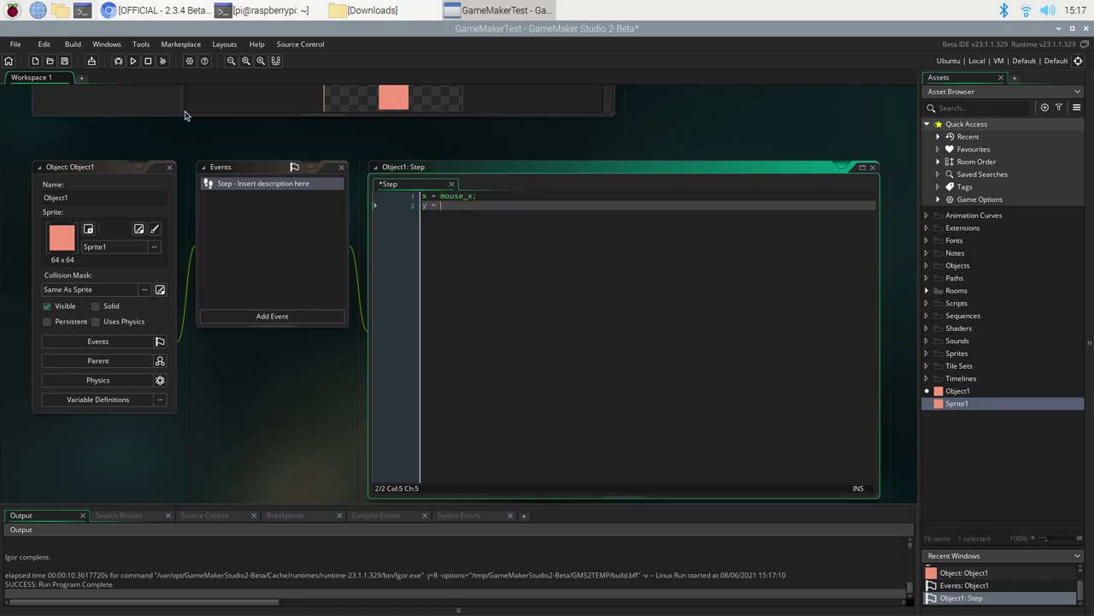
text(mouse_y)
key(ctrl+s)
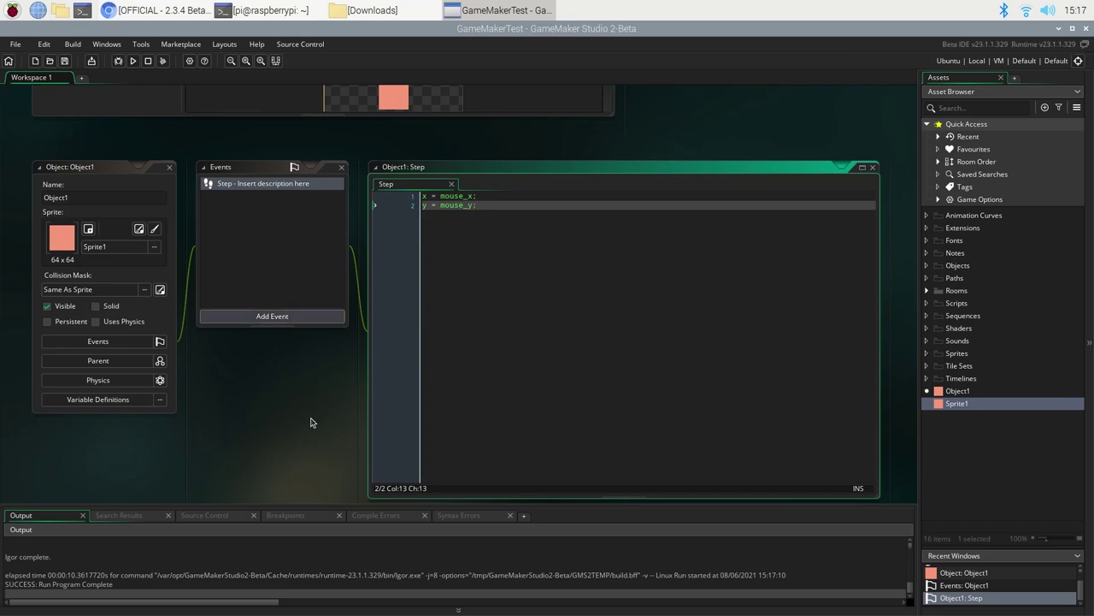
scroll(711, 317, up, 5)
Open Room1, place an Object1 instance left of centre, and run the game
click(927, 291)
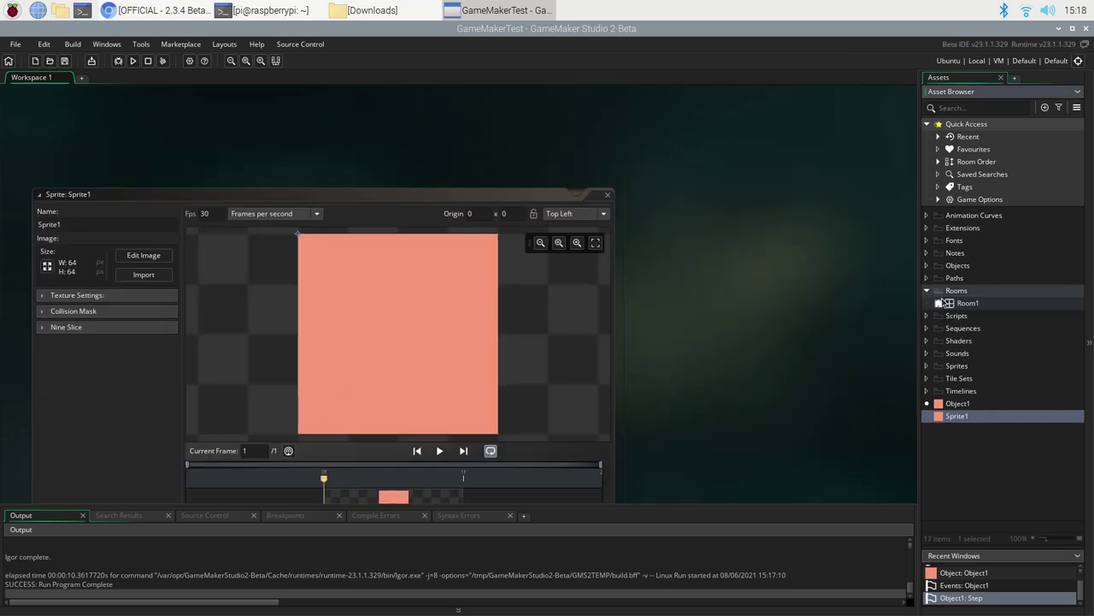
click(954, 315)
click(959, 304)
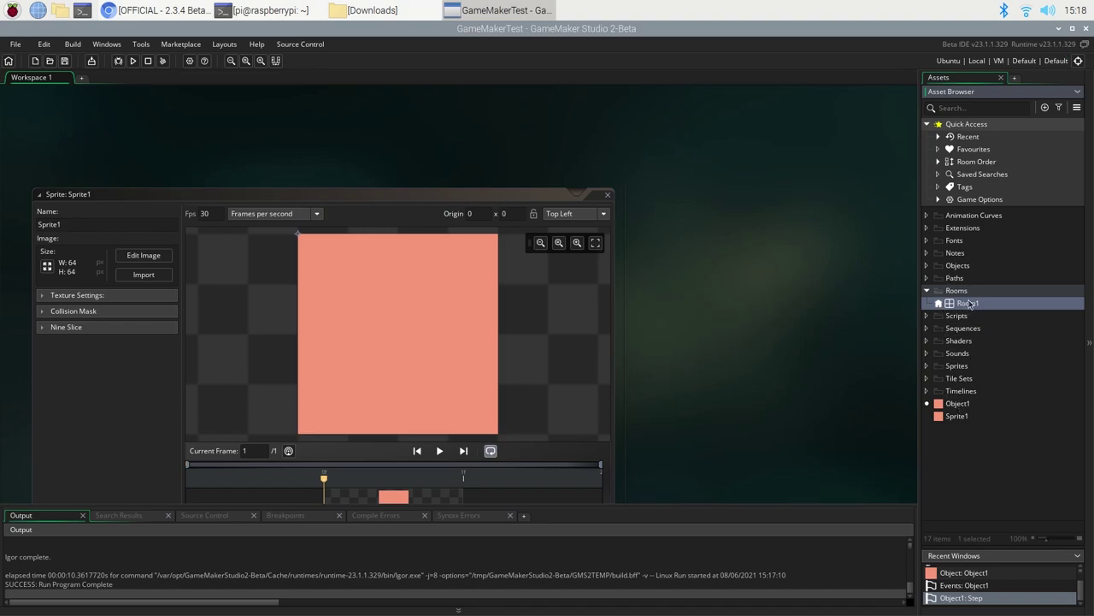
double_click(970, 304)
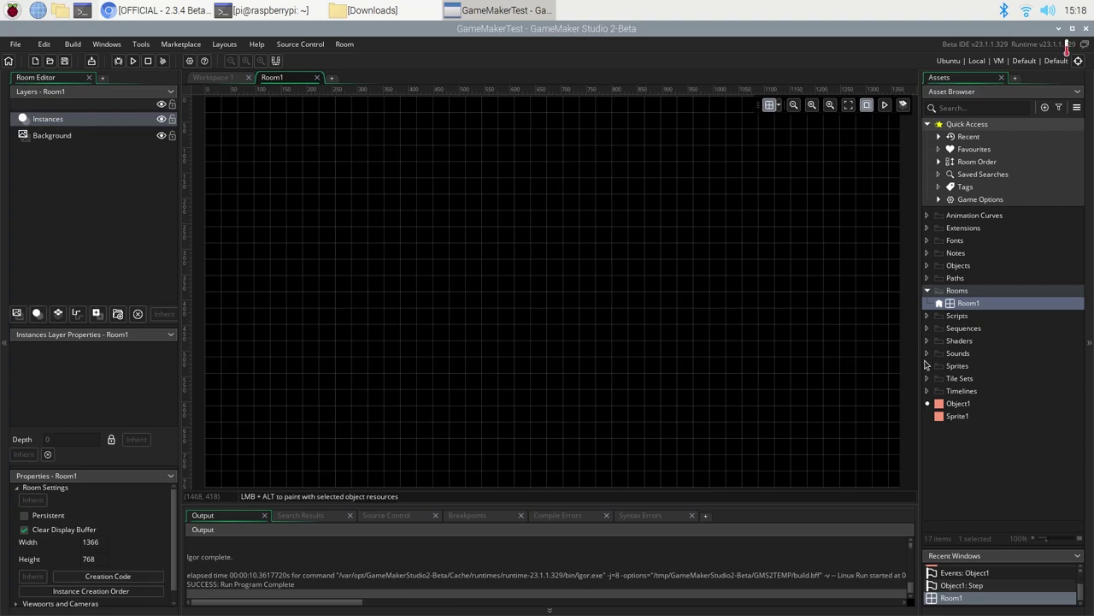
drag(959, 405, 319, 243)
click(133, 63)
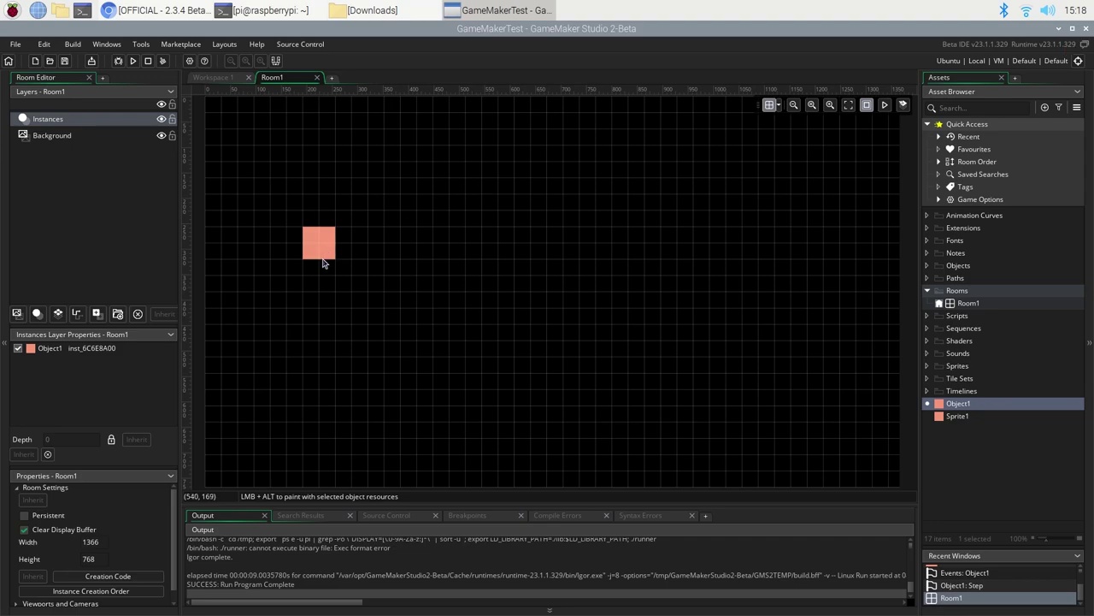
click(132, 61)
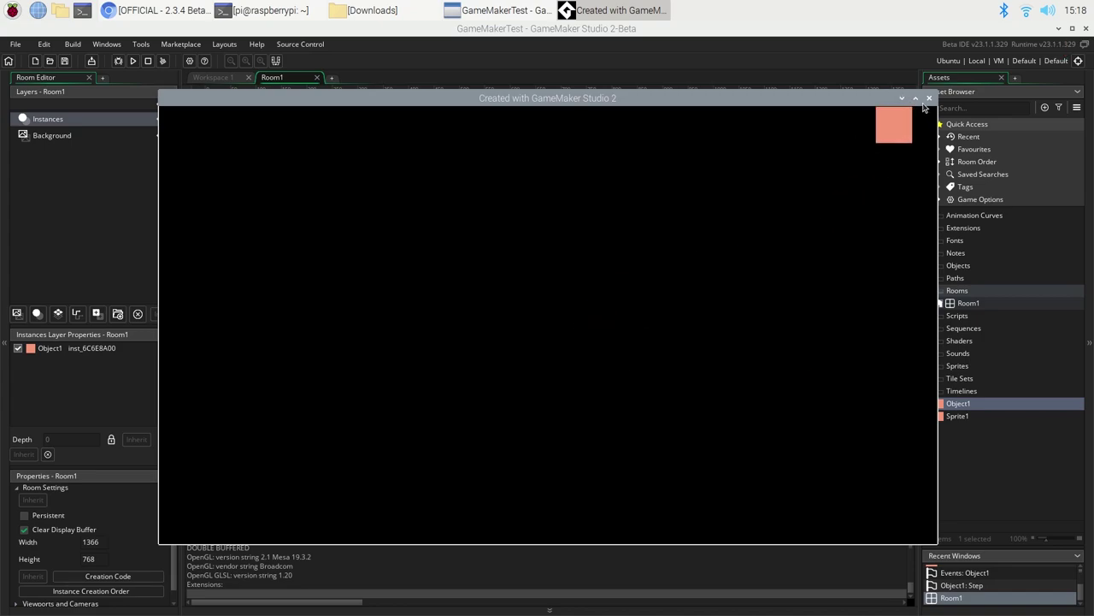
Close the running game window and the Room1 editor
click(930, 98)
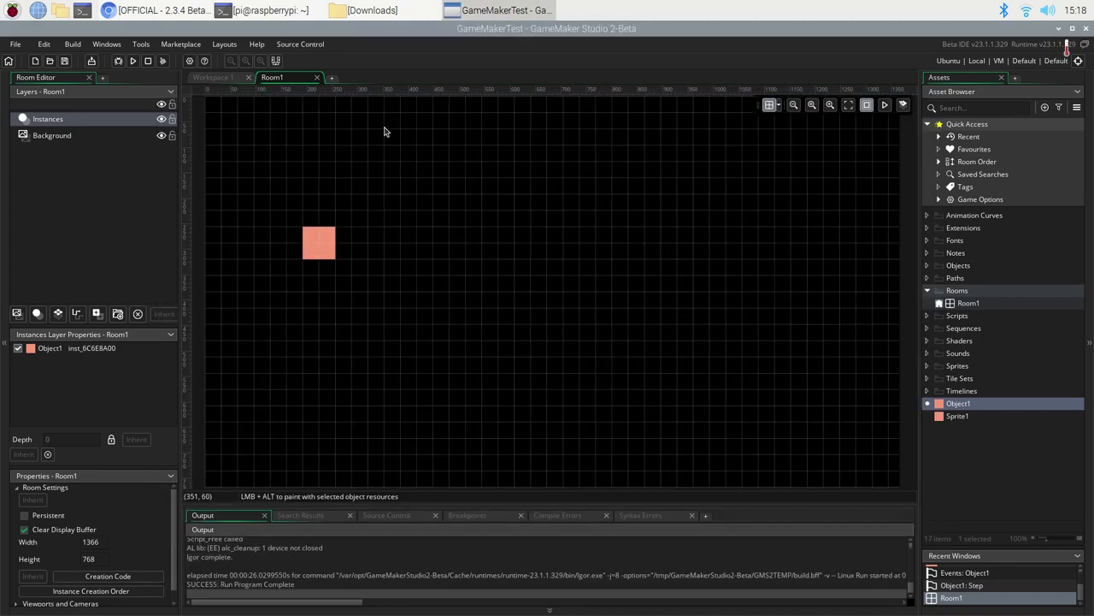
click(317, 77)
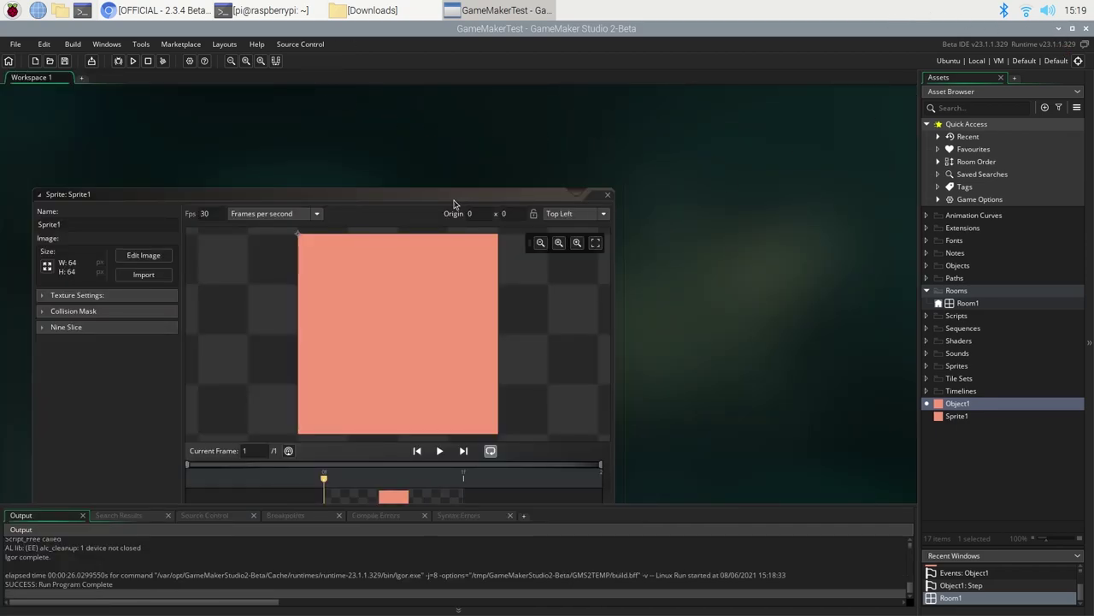
Minimize GameMaker and launch Task Manager from the applications menu
drag(436, 196, 428, 121)
click(1059, 28)
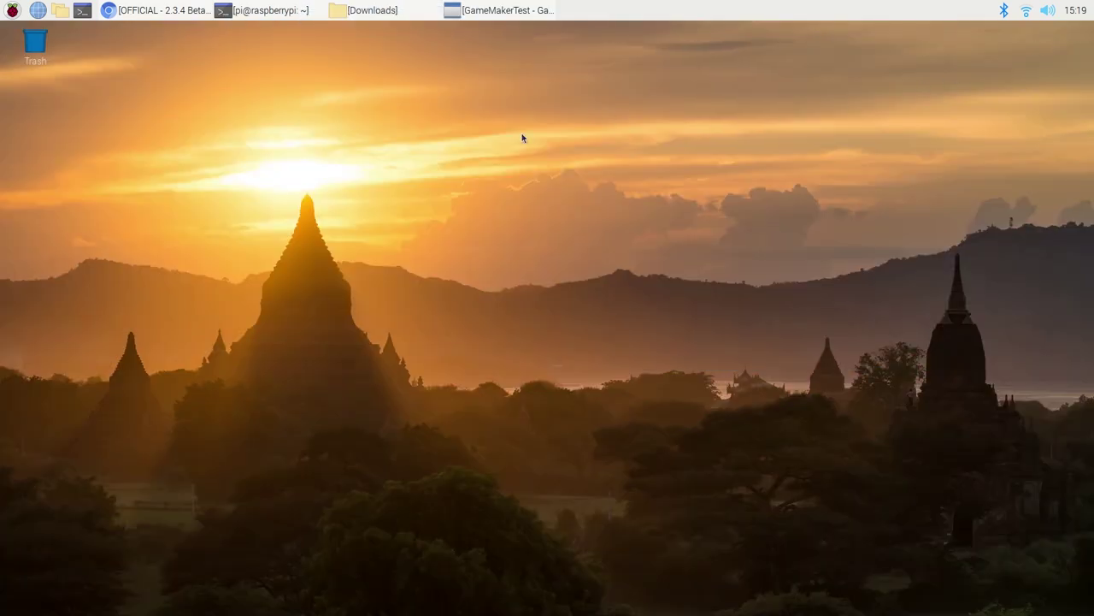
click(12, 11)
mouse_move(66, 188)
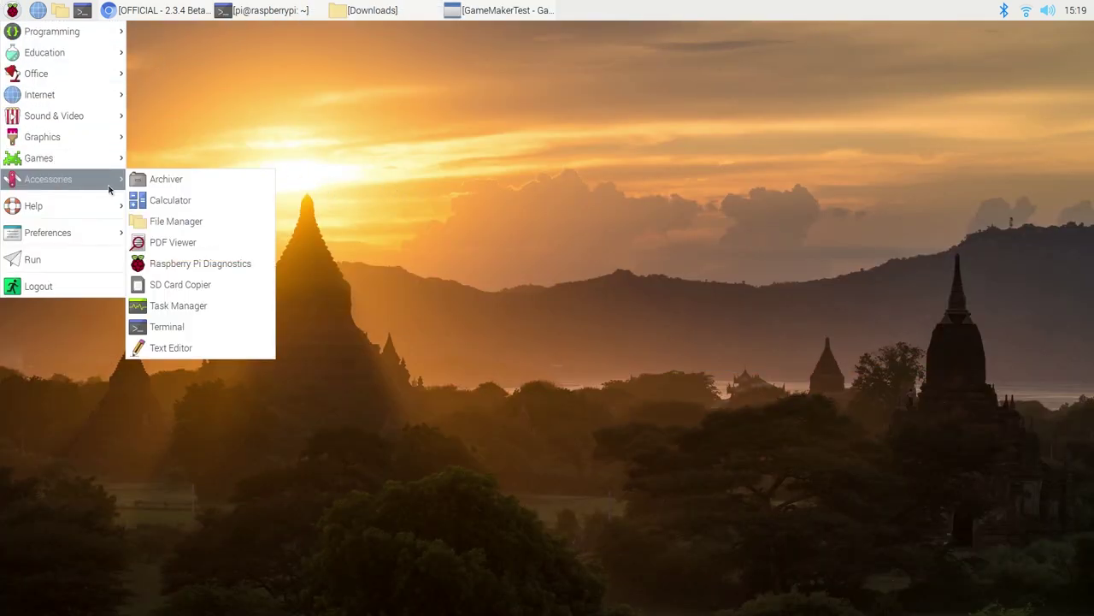
click(211, 304)
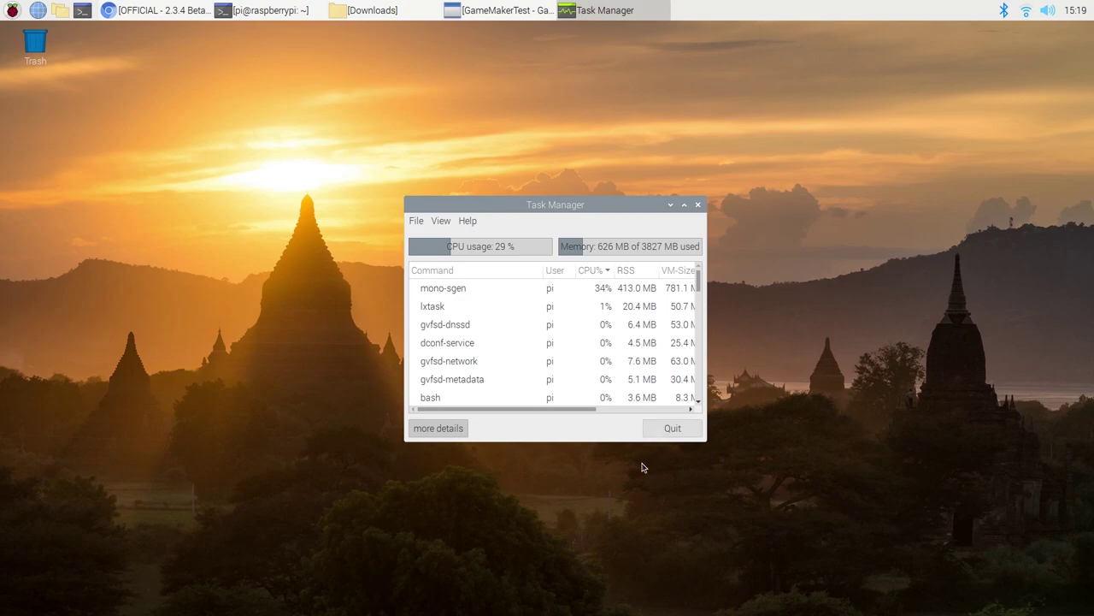
Enlarge Task Manager and inspect the mono-sgen process running GameMaker
drag(706, 441, 852, 523)
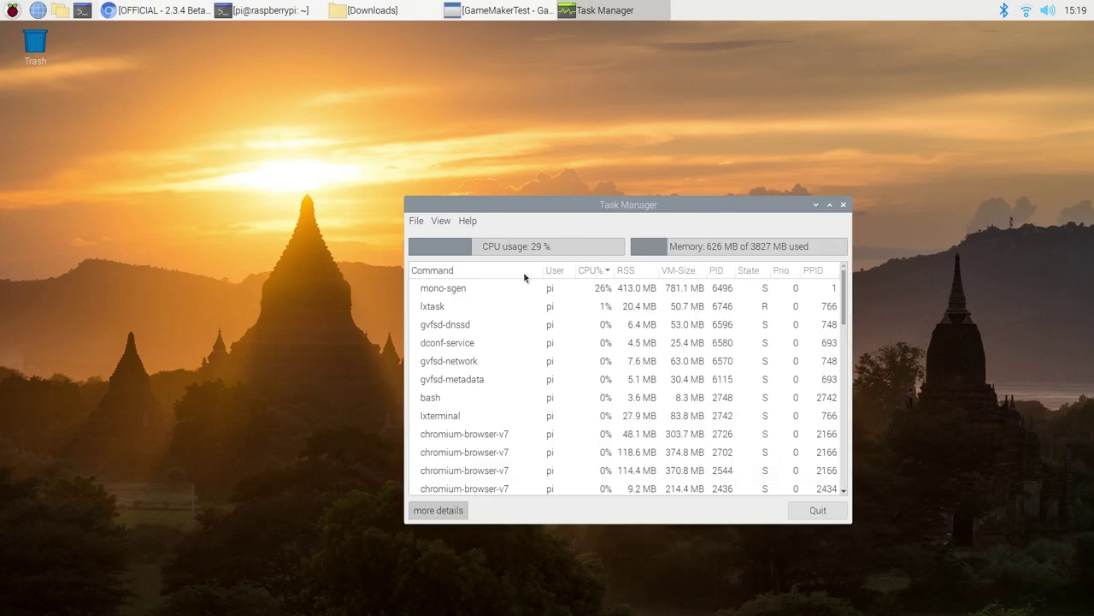
click(458, 288)
scroll(530, 342, down, 5)
scroll(530, 342, up, 10)
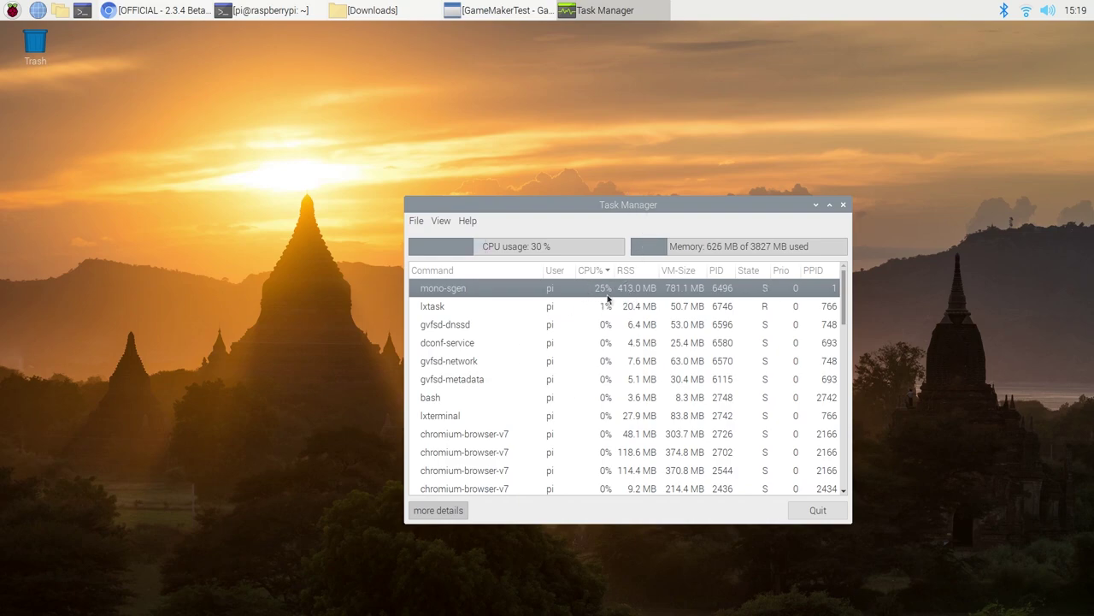
Reposition Task Manager, minimize it, and bring the GameMakerTest window back
drag(713, 205, 525, 160)
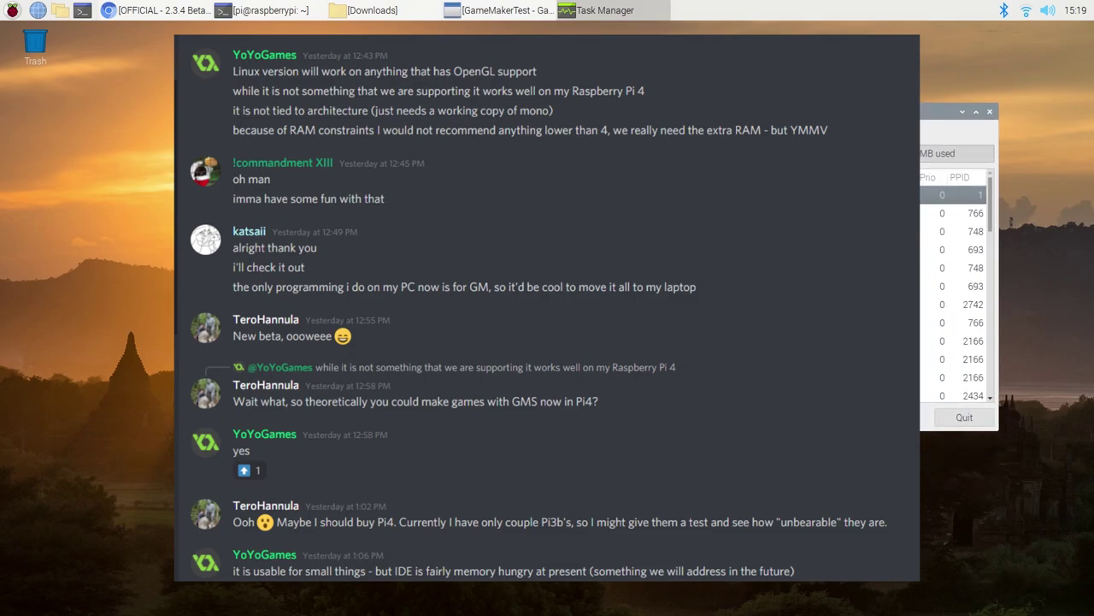
drag(774, 112, 506, 156)
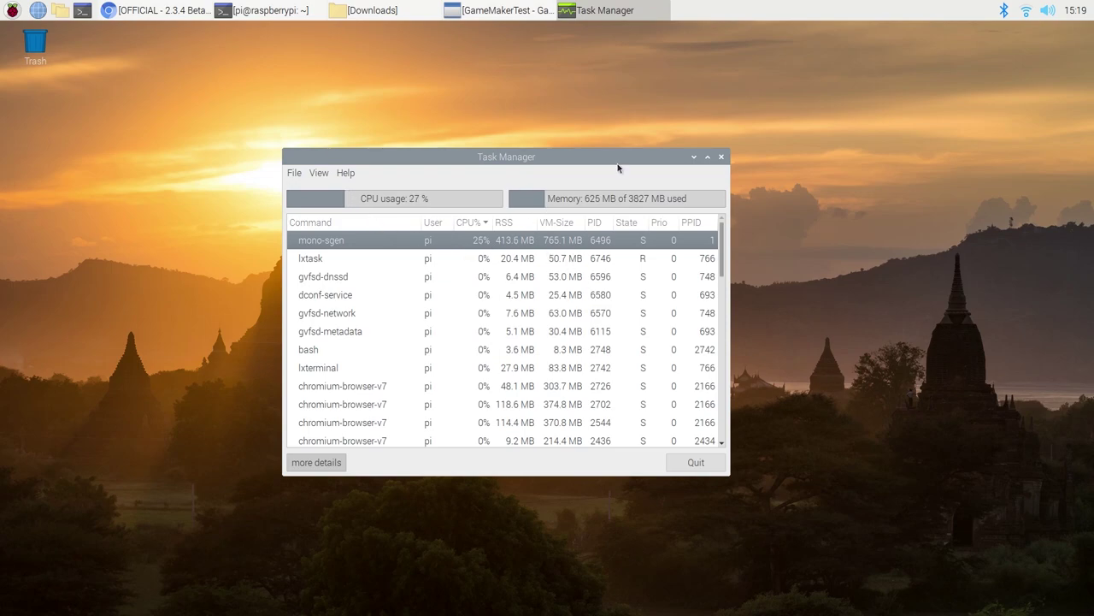
drag(619, 169, 638, 197)
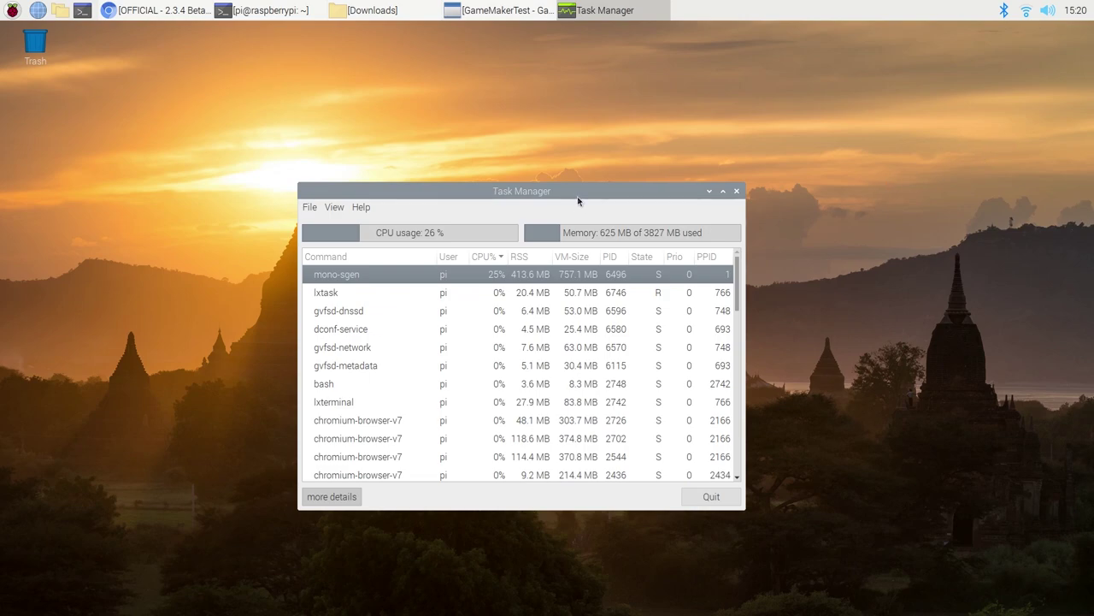
drag(578, 201, 855, 144)
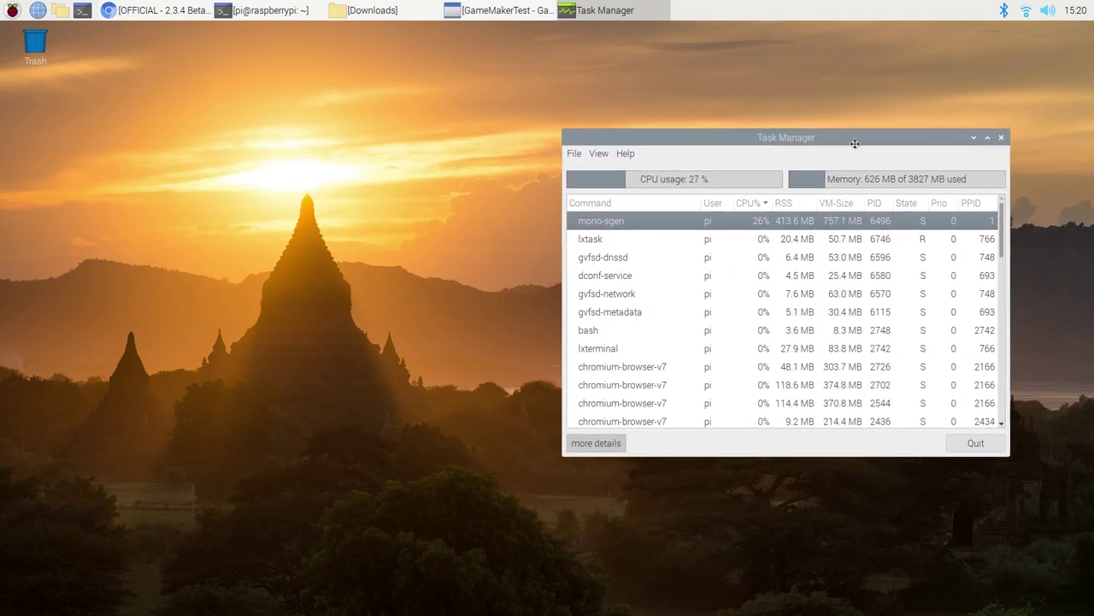
click(974, 137)
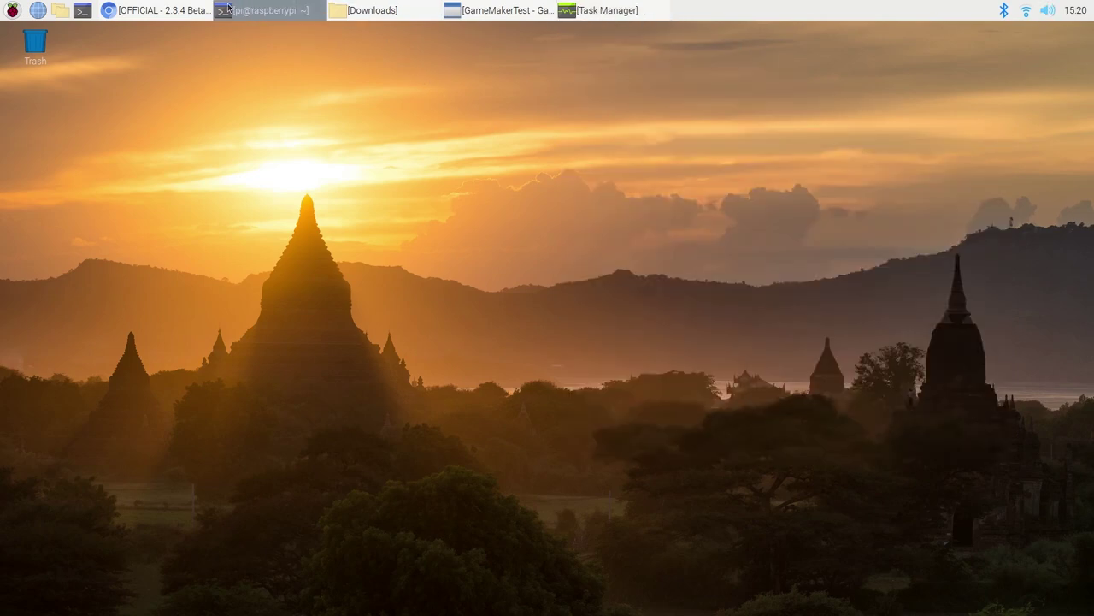
click(504, 11)
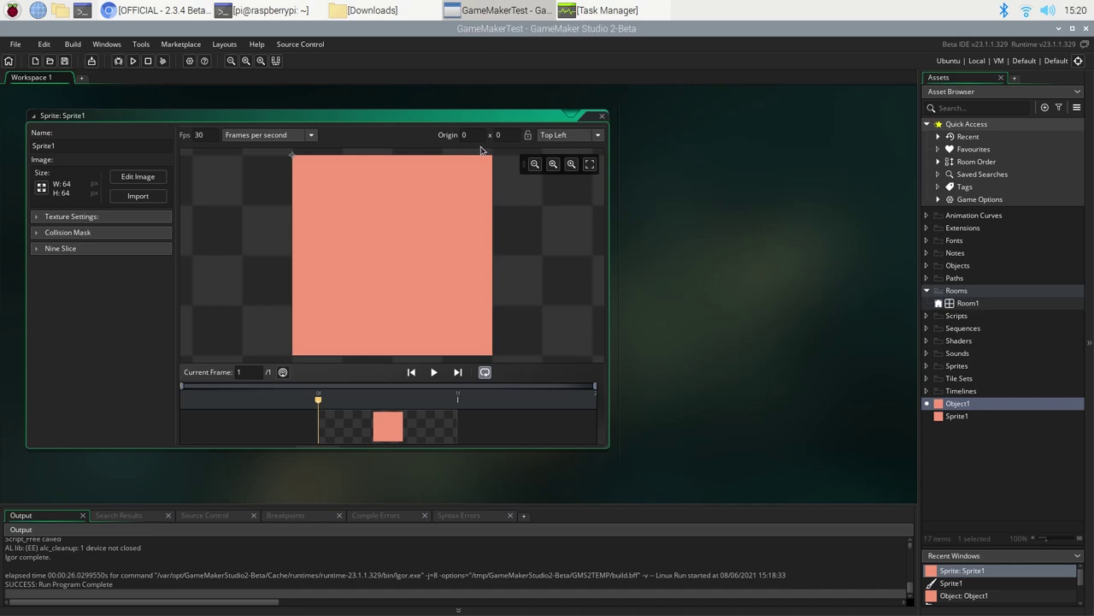
Nudge the Sprite1 editor slightly and switch to the forum thread in Chromium
mouse_move(575, 124)
mouse_down()
mouse_move(603, 144)
mouse_move(587, 130)
mouse_up()
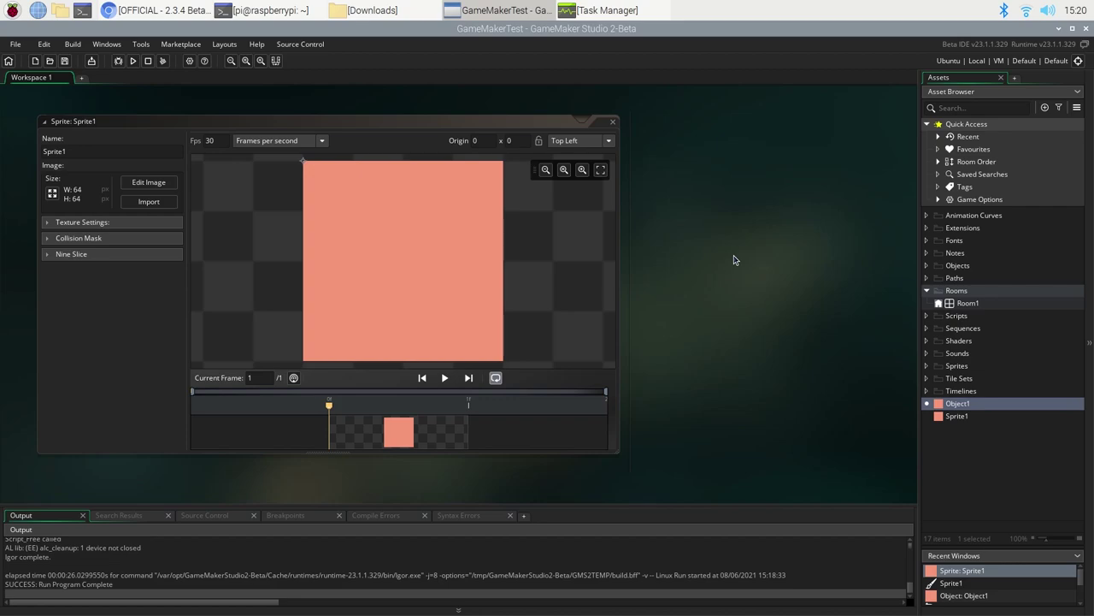
key(alt+Tab)
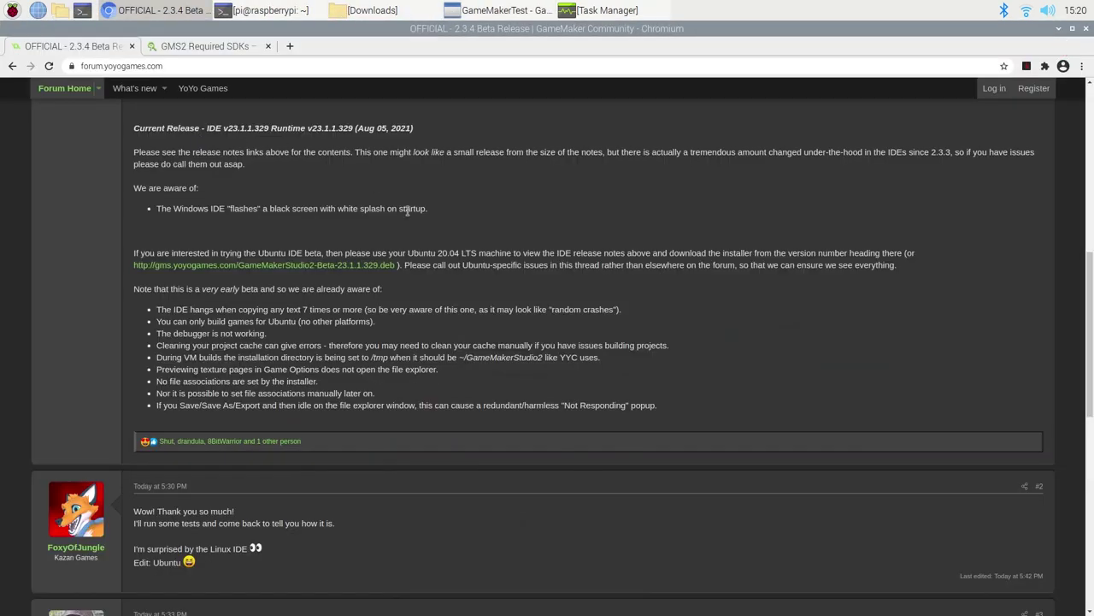
Scroll the 2.3.4 Beta Release thread, briefly checking GameMaker before returning
scroll(377, 288, up, 10)
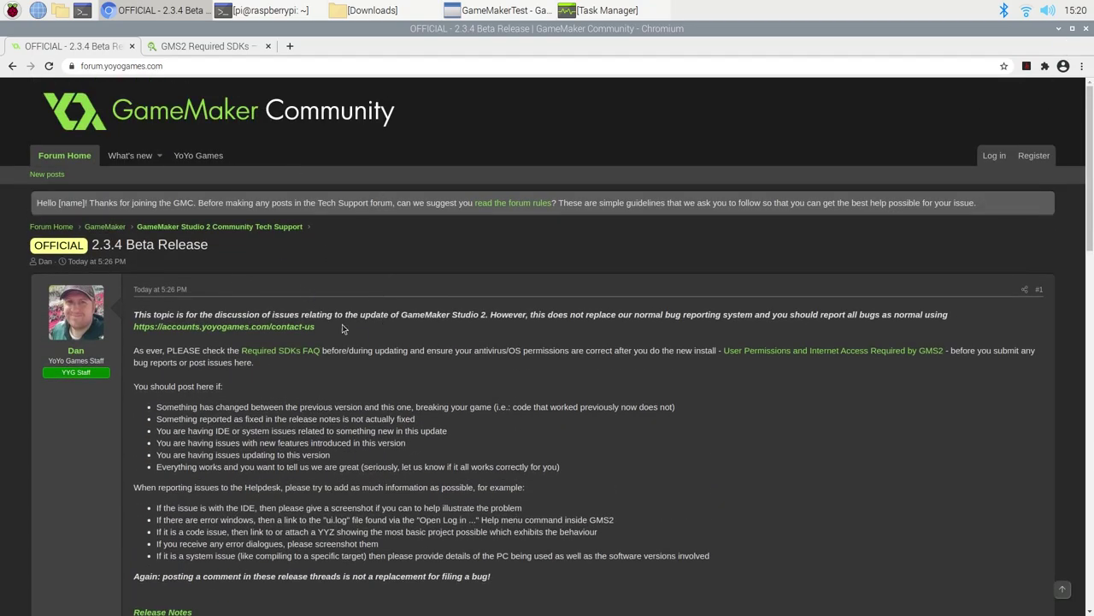
scroll(410, 328, down, 10)
scroll(411, 327, up, 7)
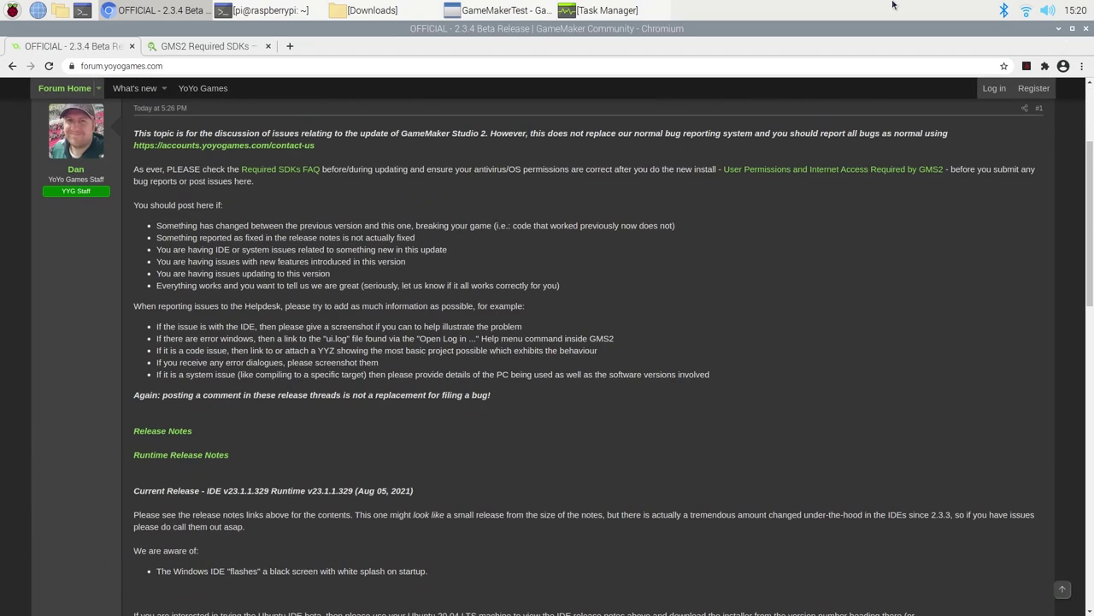
click(1071, 28)
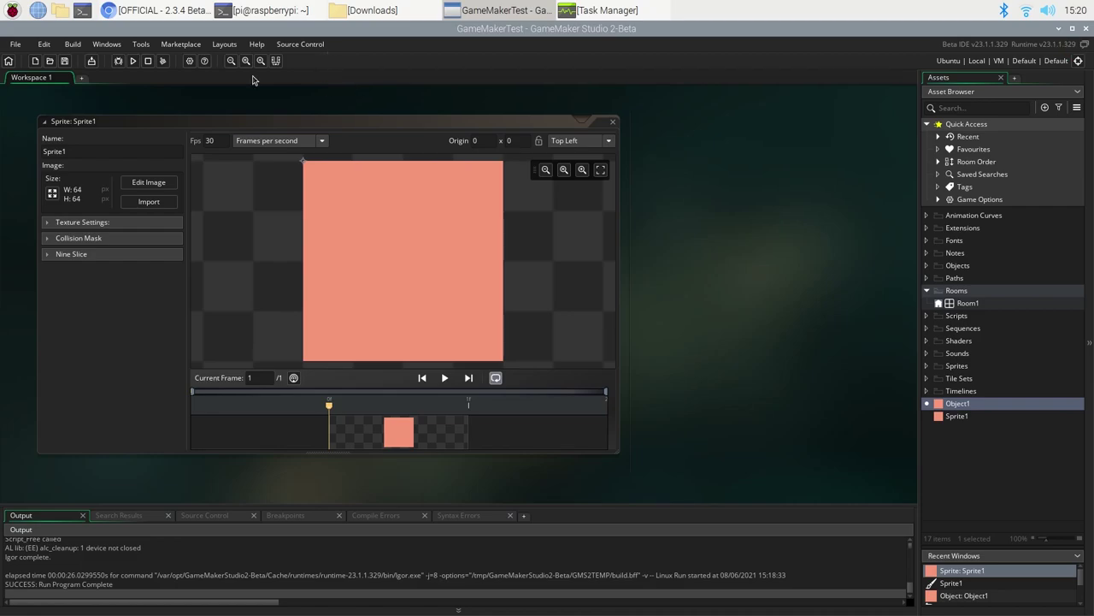
click(153, 10)
Scroll to the Ubuntu IDE beta known-issues paragraph, then minimize the browser
scroll(497, 302, up, 5)
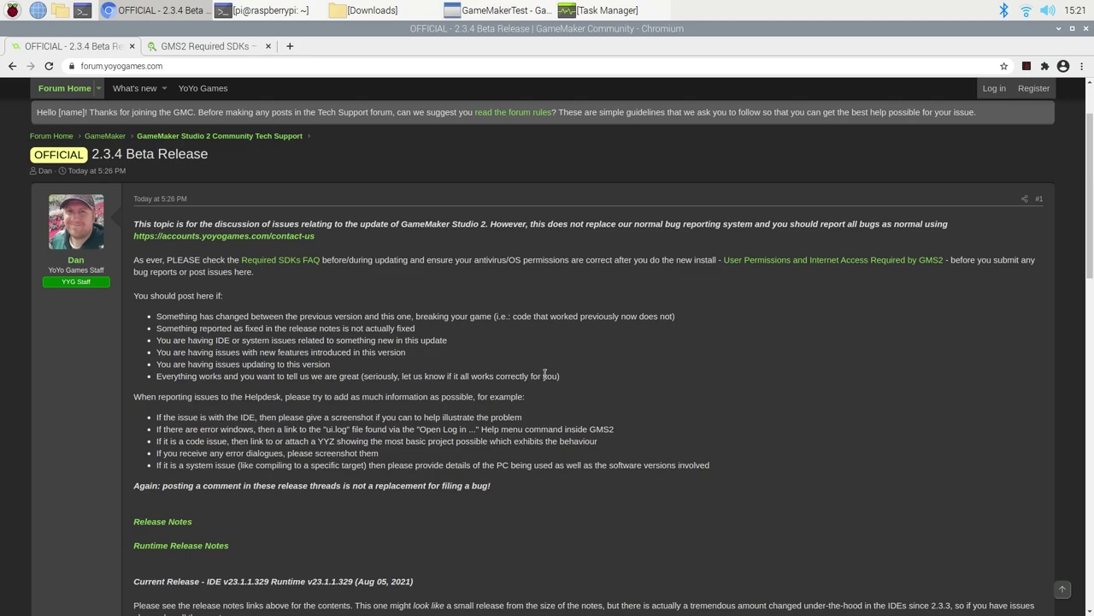
scroll(642, 360, up, 1)
scroll(603, 383, down, 3)
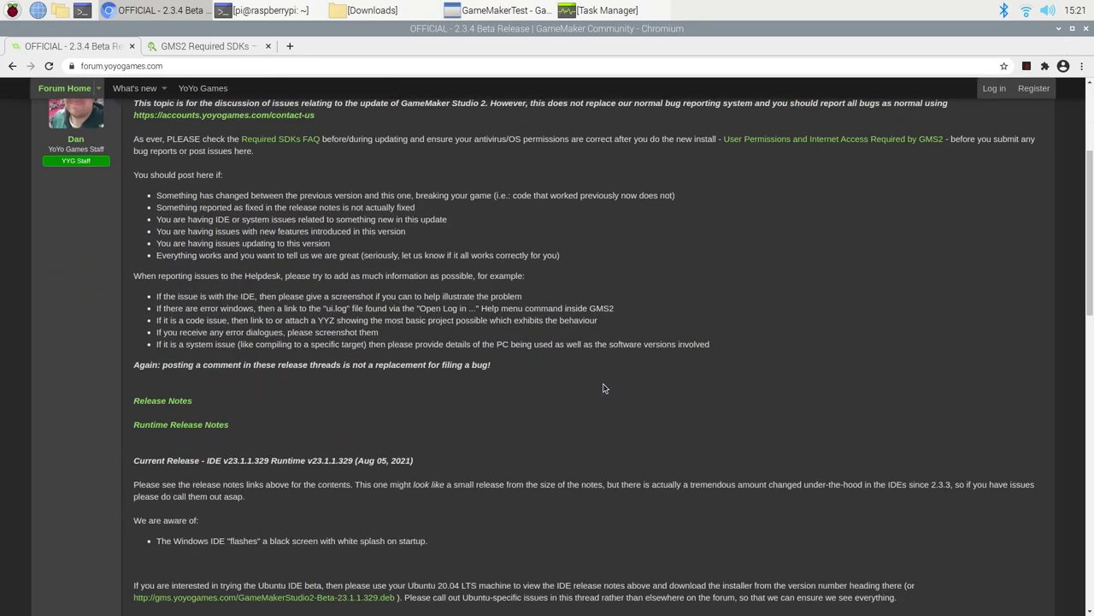
scroll(603, 387, down, 10)
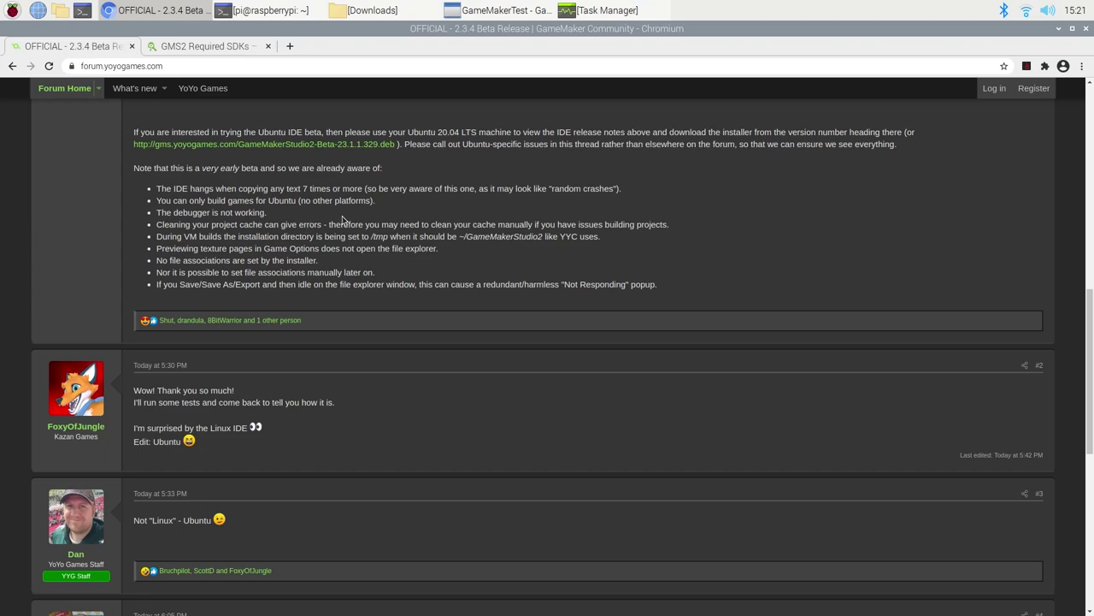
click(1058, 30)
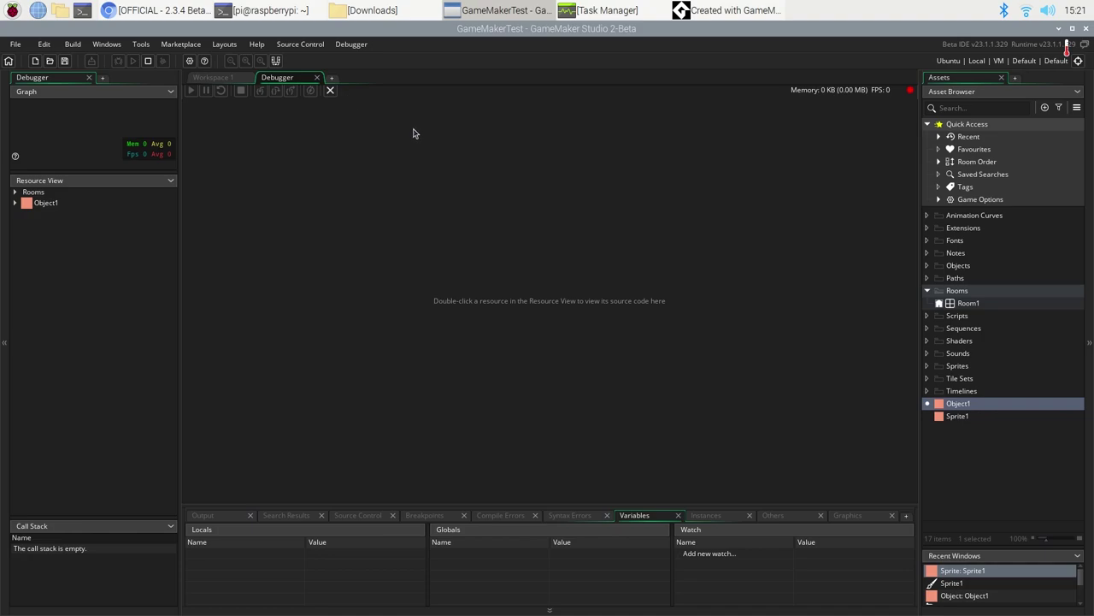
Bring the running game window forward, move it, and stop the debug run
click(689, 10)
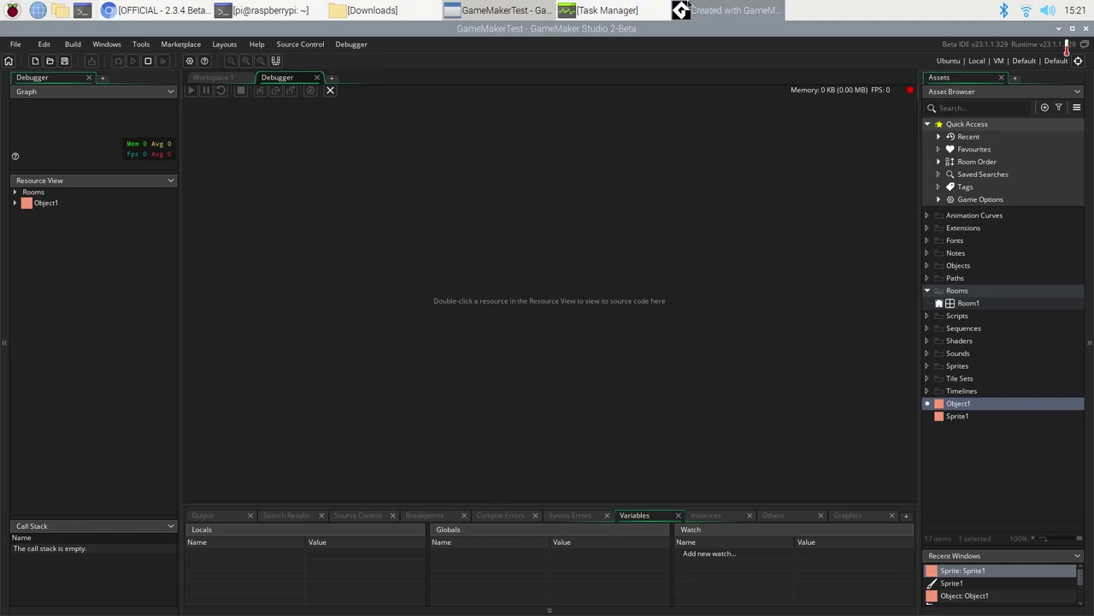
drag(628, 107, 692, 106)
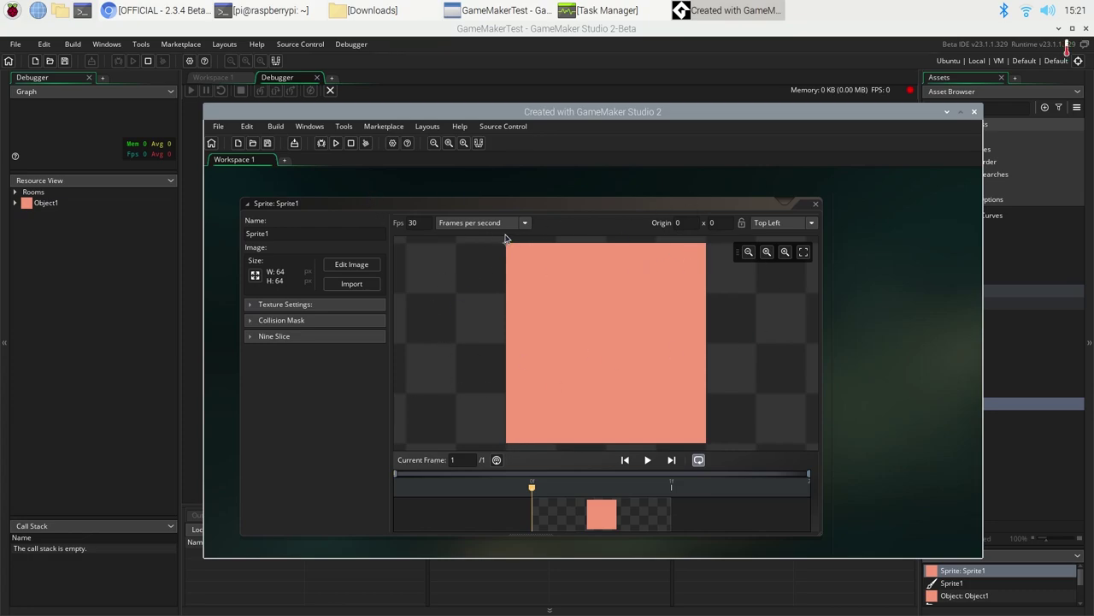
click(326, 88)
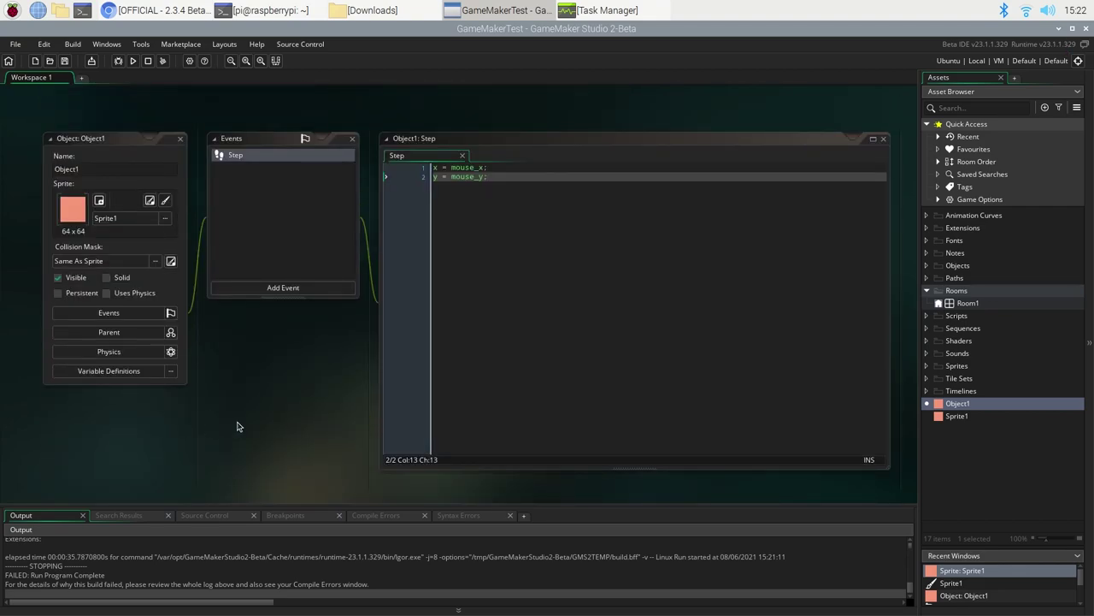
Switch to the forum thread in Chromium and scroll up to the 2.3.4 release notes
click(154, 10)
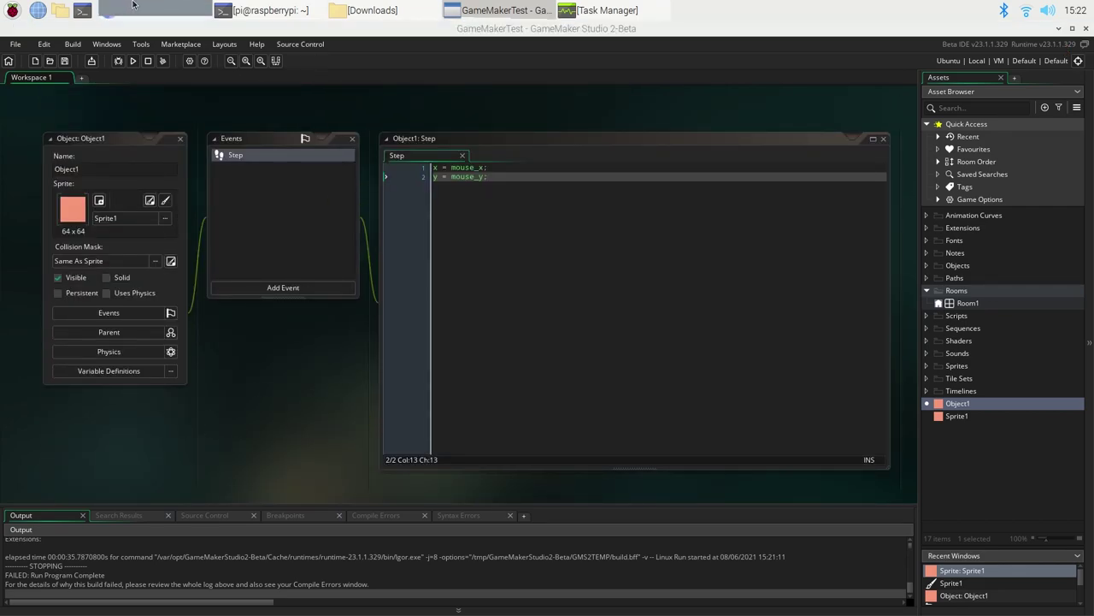
scroll(416, 340, up, 5)
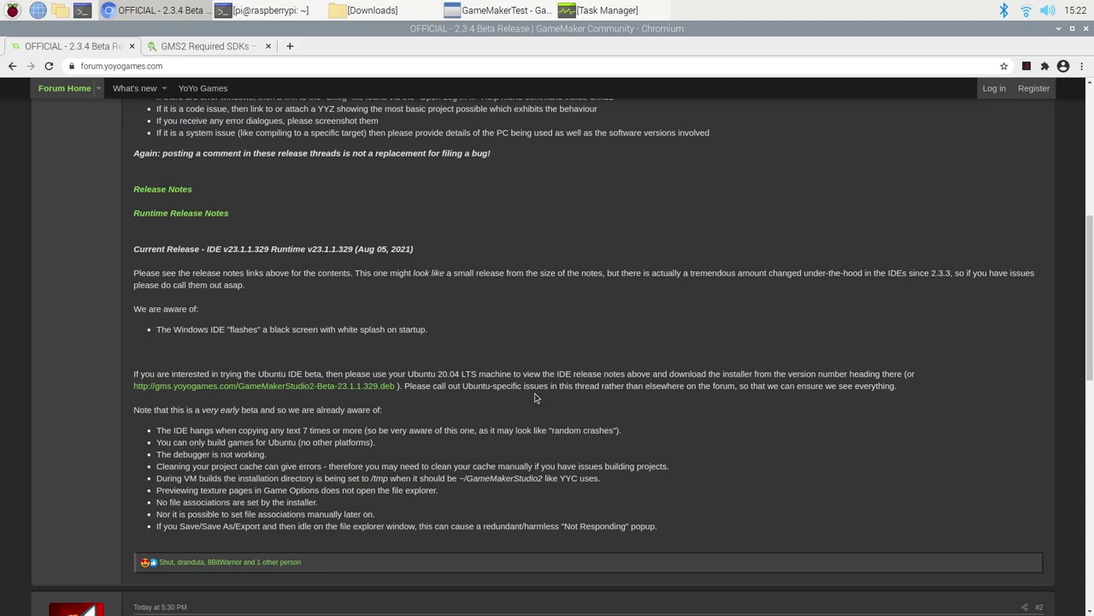
Minimize Chromium and bring Object1's Step event code (x = mouse_x; y = mouse_y;) back into view
click(1058, 28)
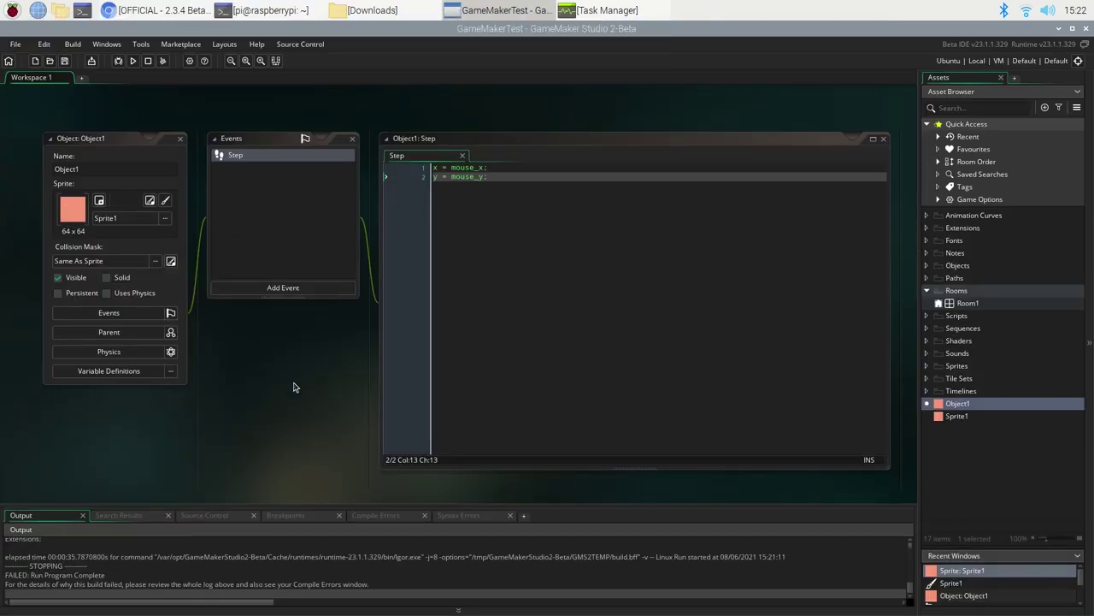
scroll(291, 383, up, 2)
scroll(293, 387, down, 5)
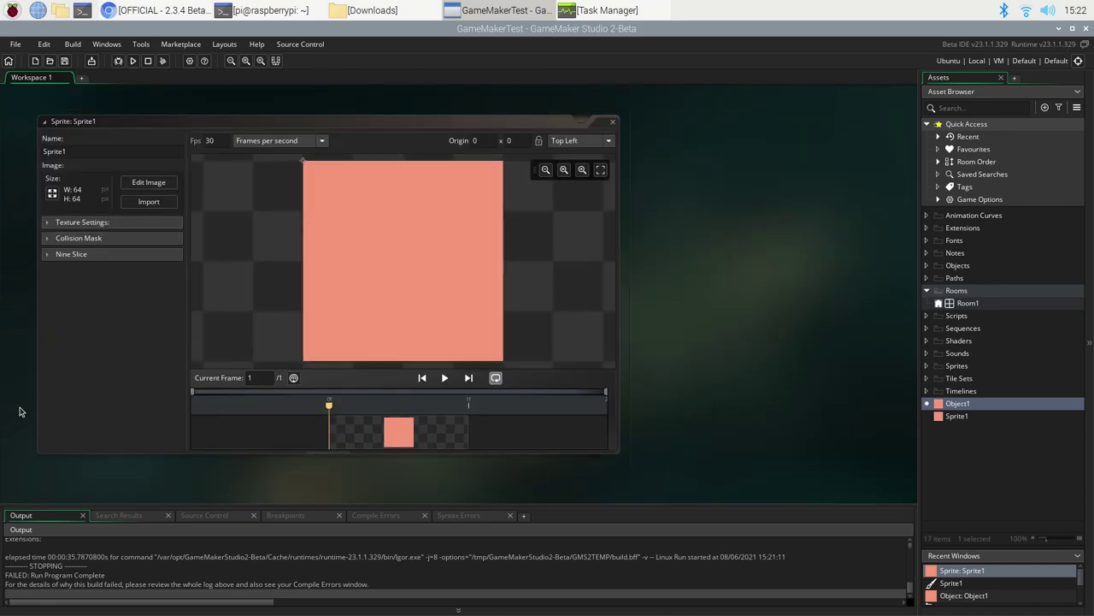
scroll(20, 411, down, 4)
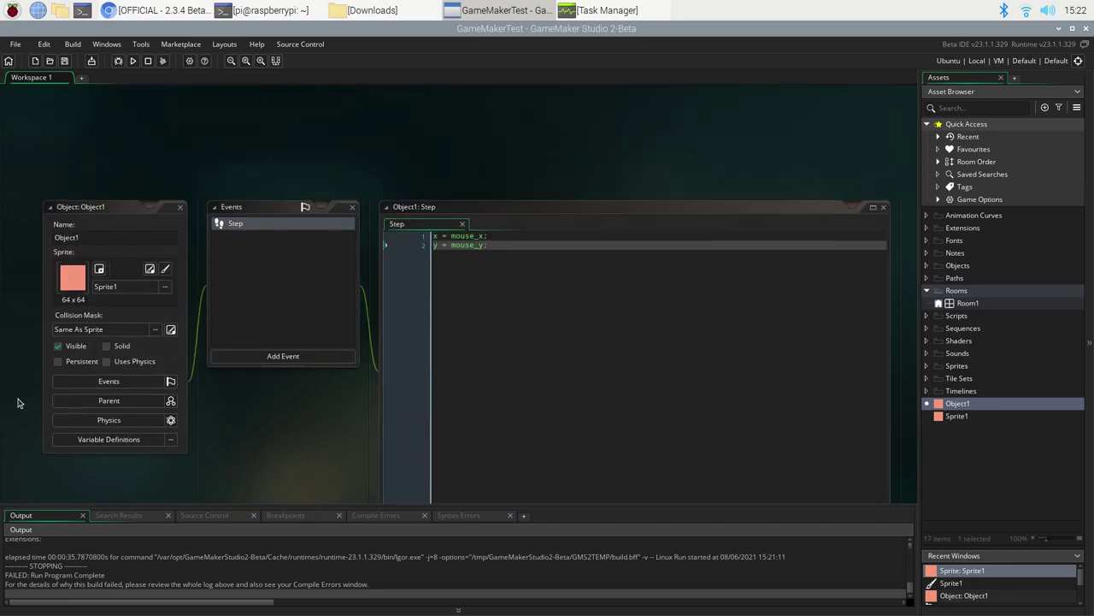
scroll(20, 403, down, 2)
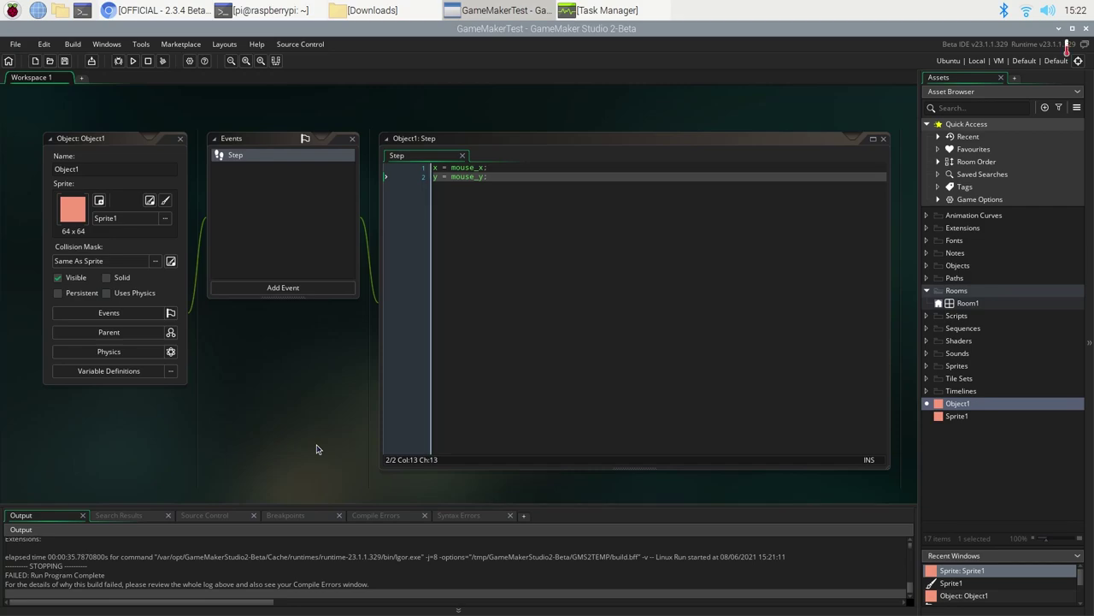
key(alt+Tab)
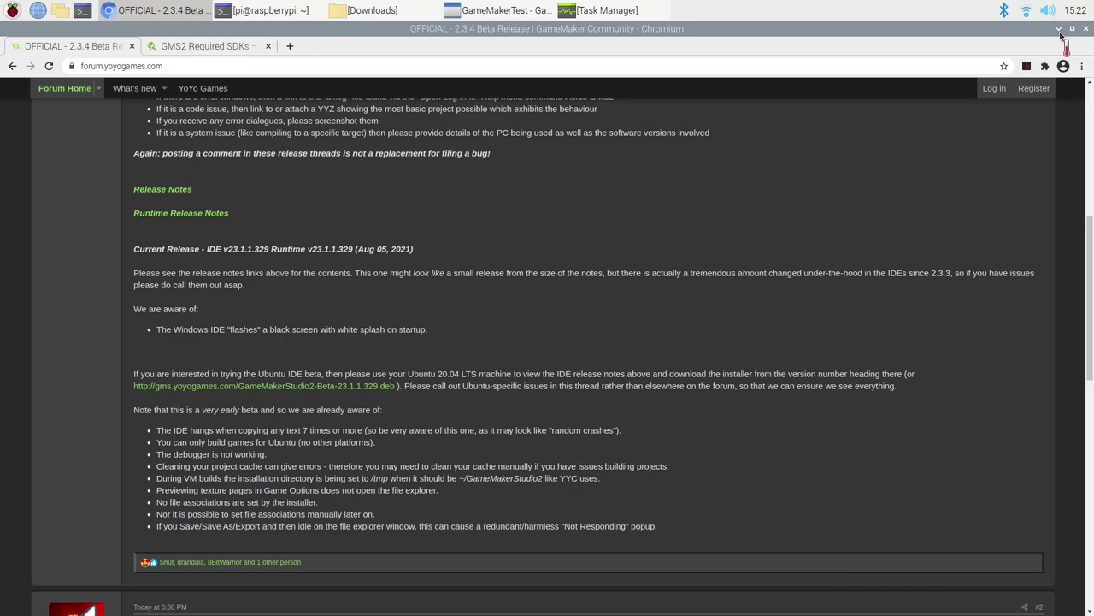
key(alt+Tab)
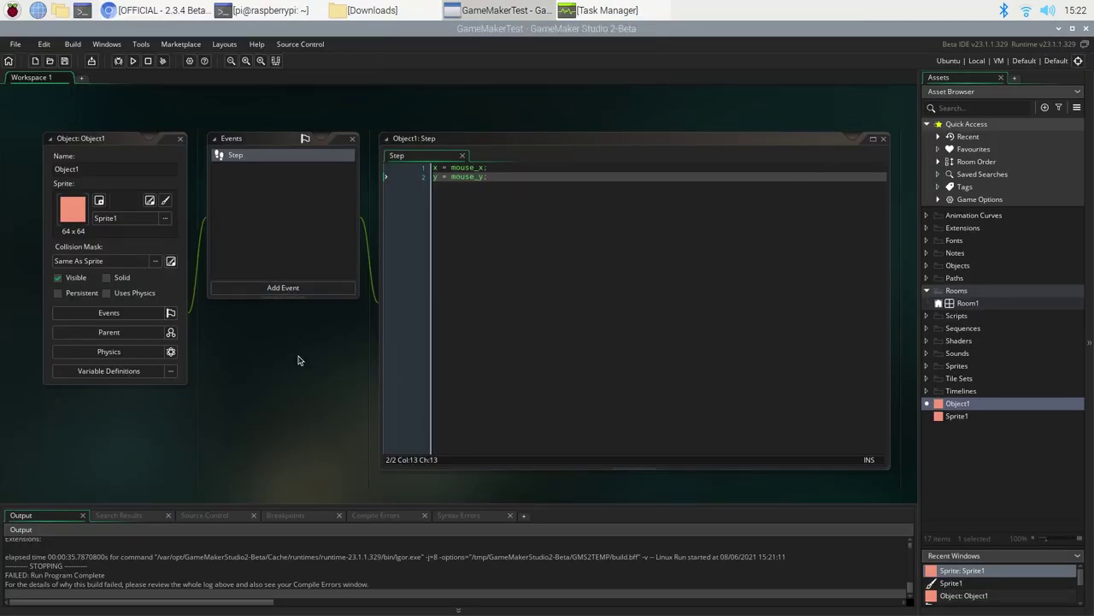